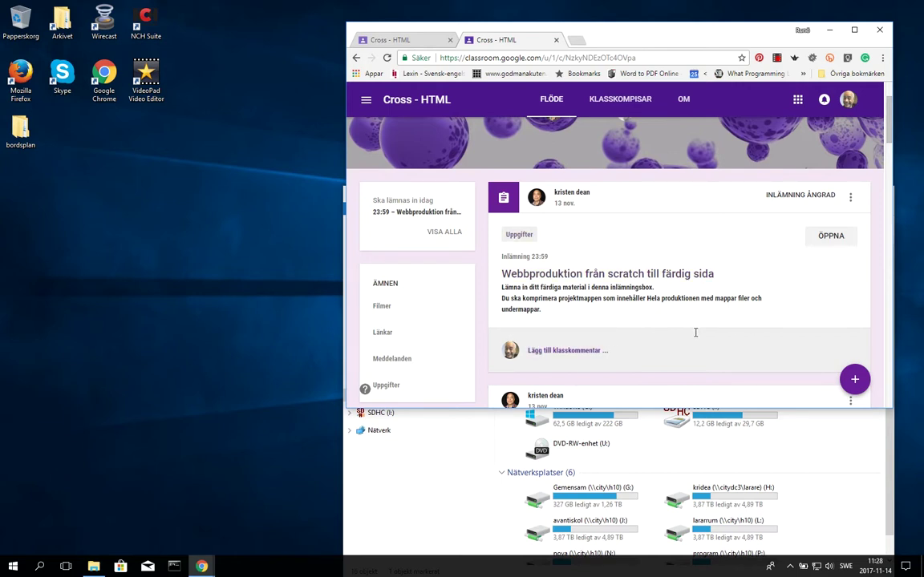
Open the assignment "Webbproduktion från scratch till färdig sida" and view the options for adding work
click(826, 239)
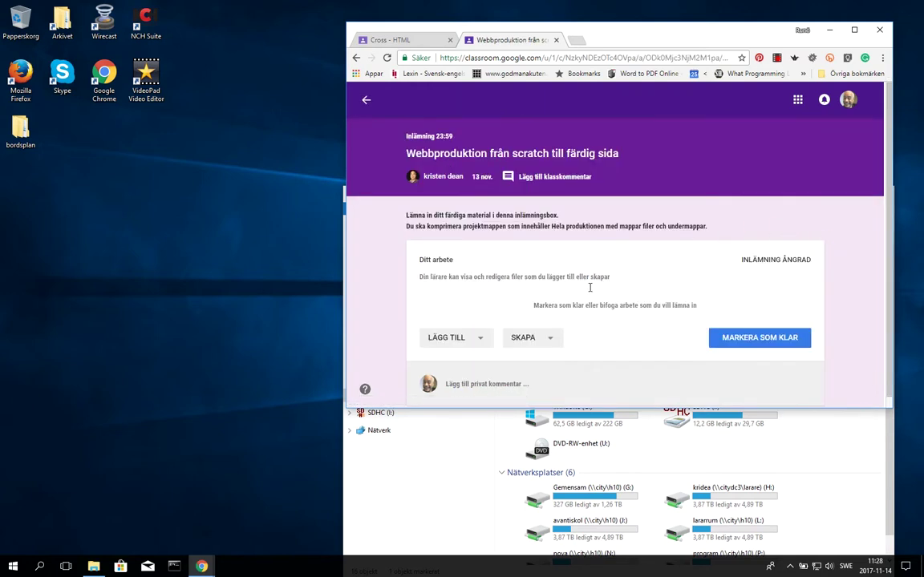
click(481, 343)
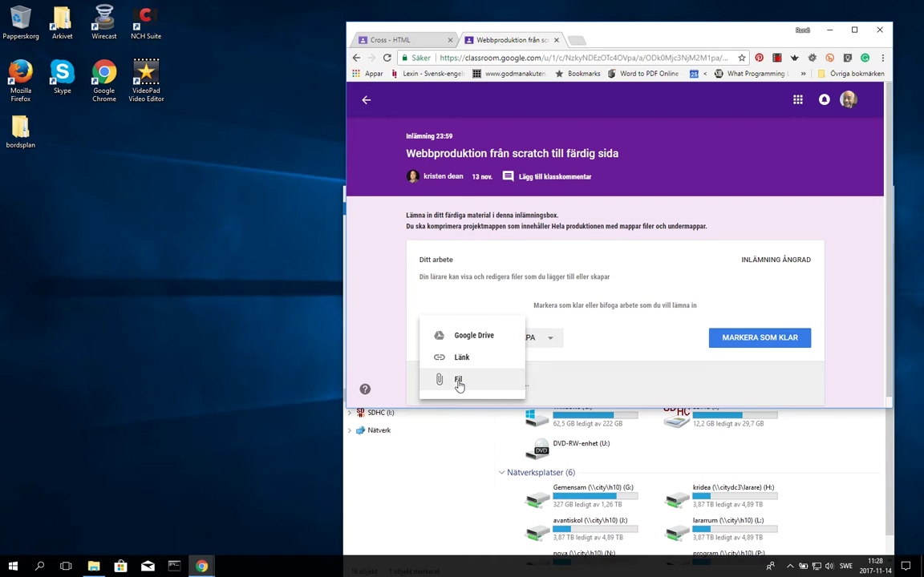
click(373, 302)
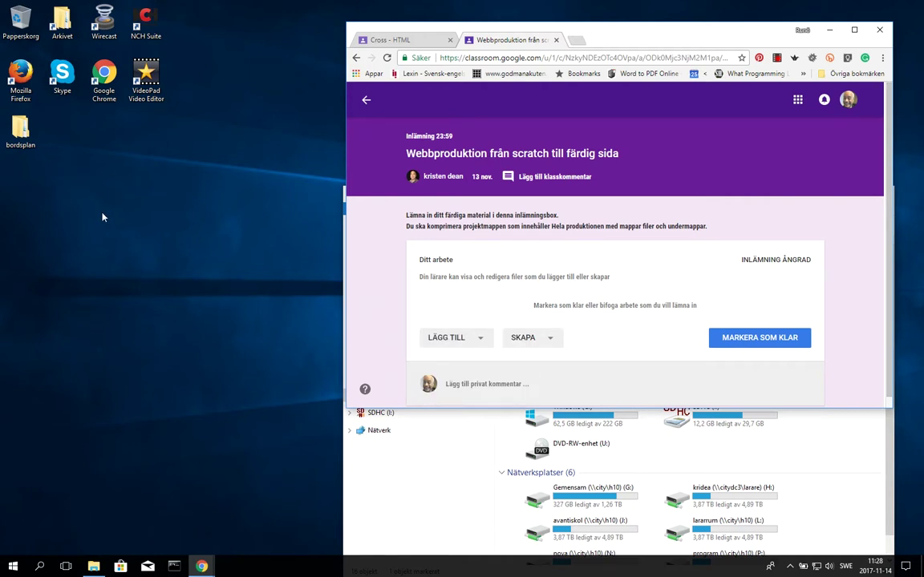
Switch to File Explorer and open the index page from the bordsplan project's www folder on the desktop
drag(516, 195, 521, 42)
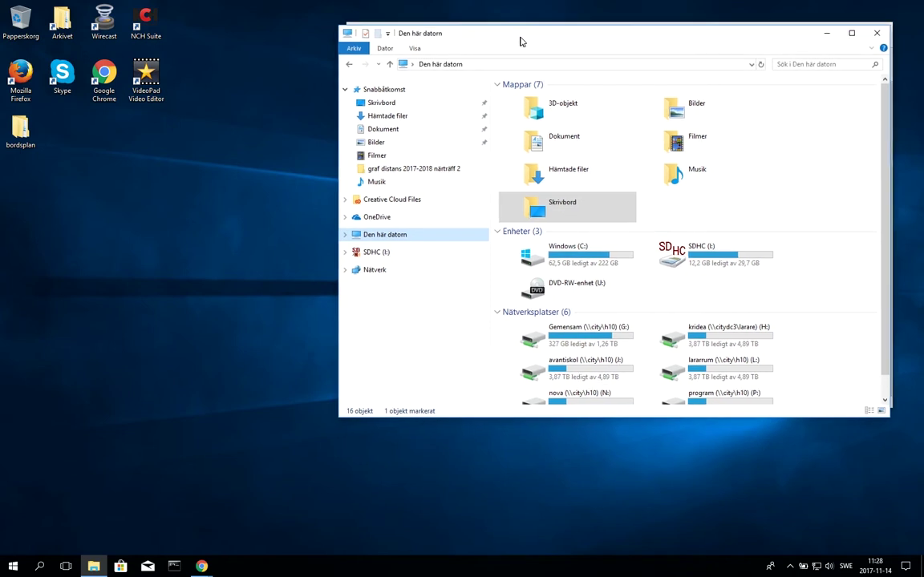
click(504, 211)
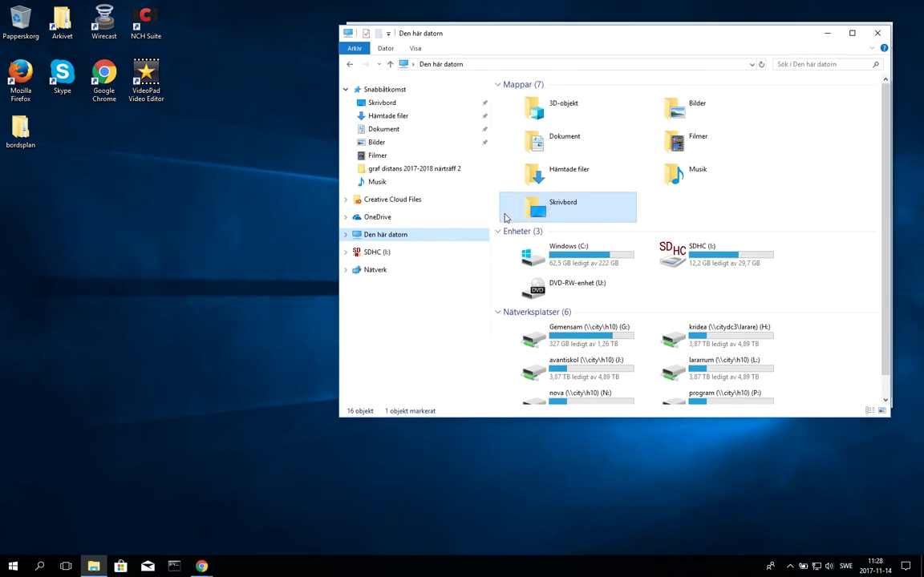
double_click(539, 211)
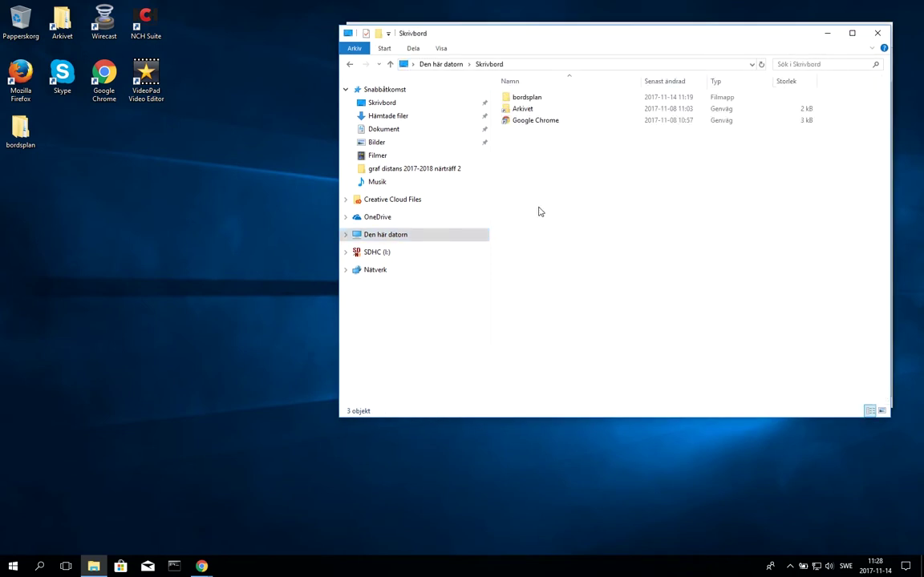
double_click(520, 99)
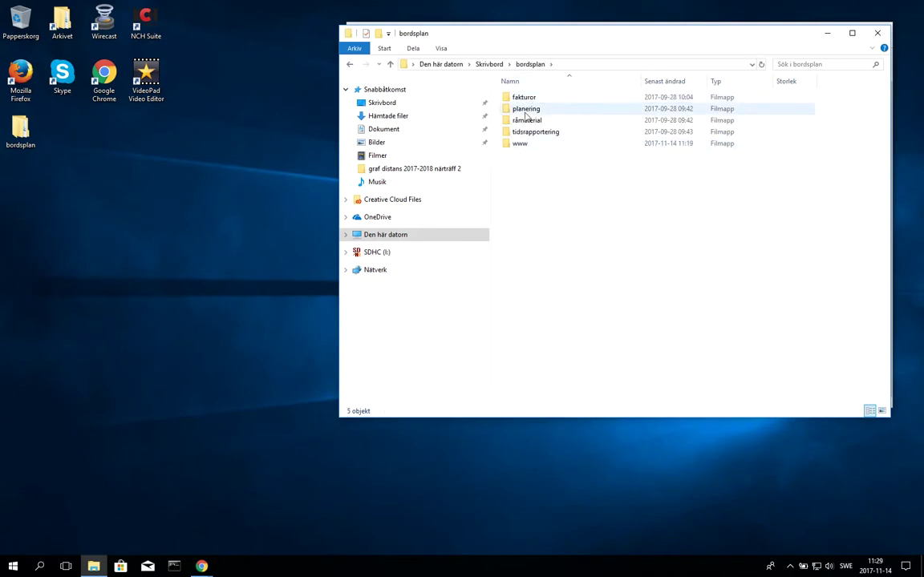
double_click(513, 144)
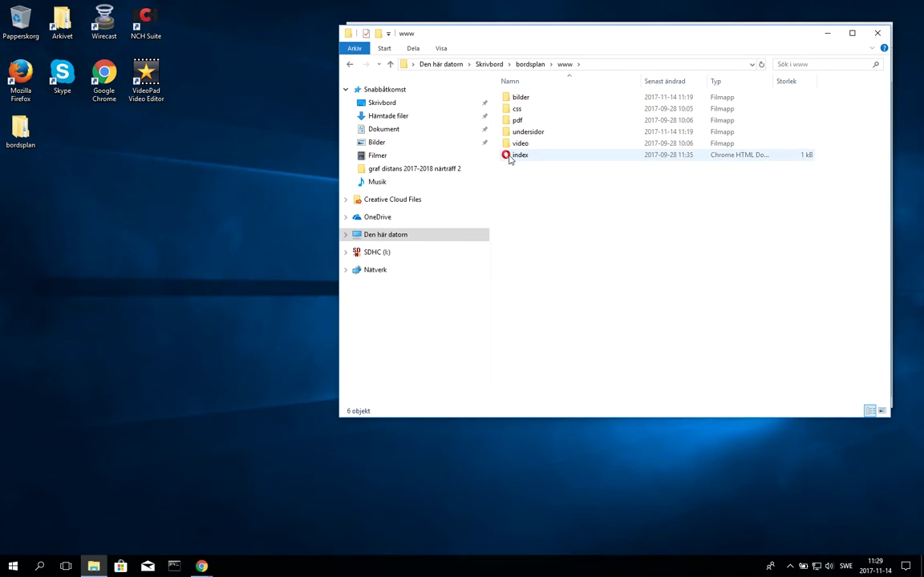
double_click(509, 157)
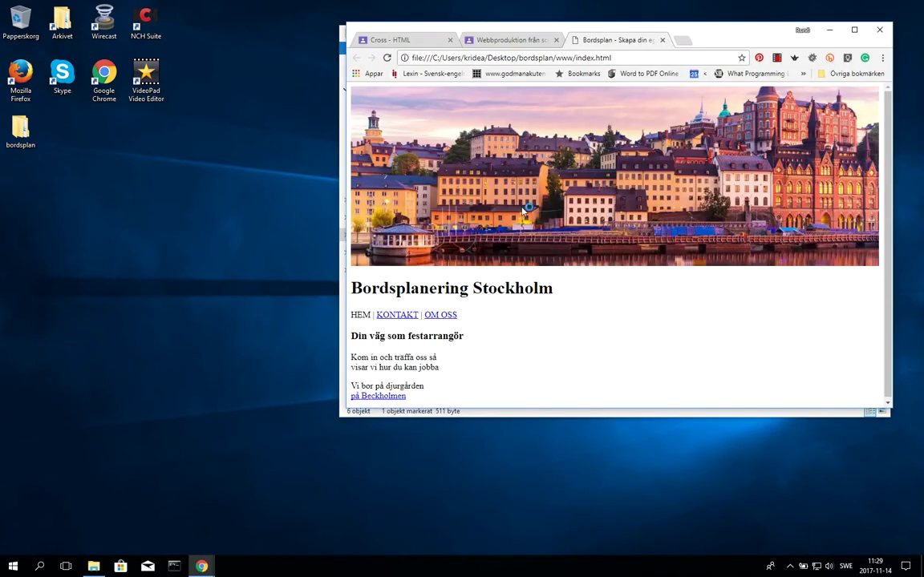
Test the site's KONTAKT, OM OSS and HEM links, and close the site's browser tab
click(404, 318)
click(449, 318)
click(413, 318)
click(361, 319)
click(439, 319)
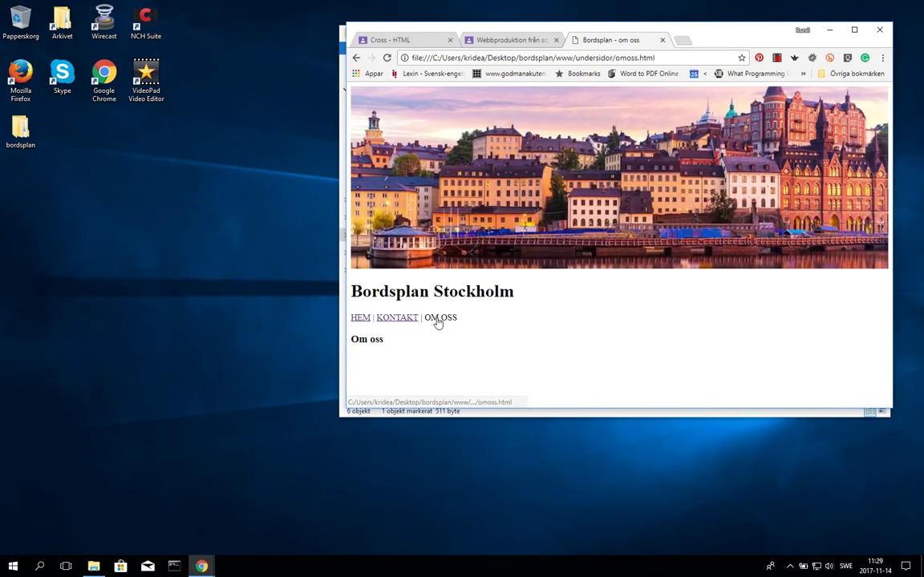
click(662, 40)
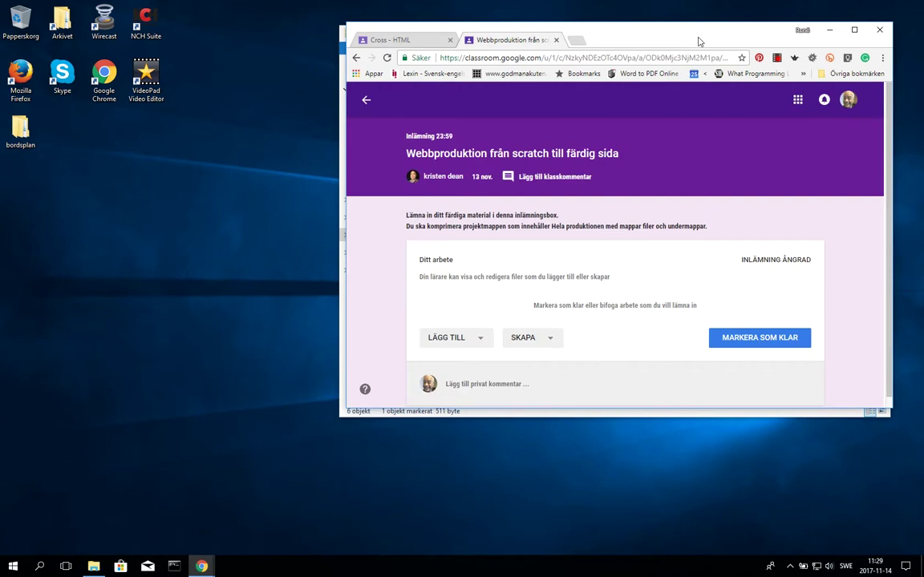
Return to the www folder in File Explorer and inspect the contents of its undersidor and bilder subfolders
click(829, 30)
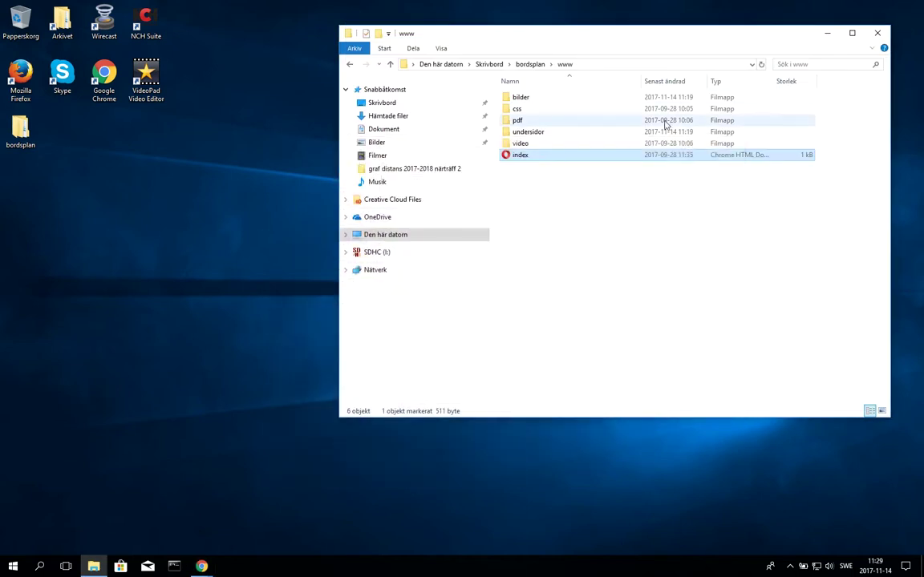
double_click(523, 133)
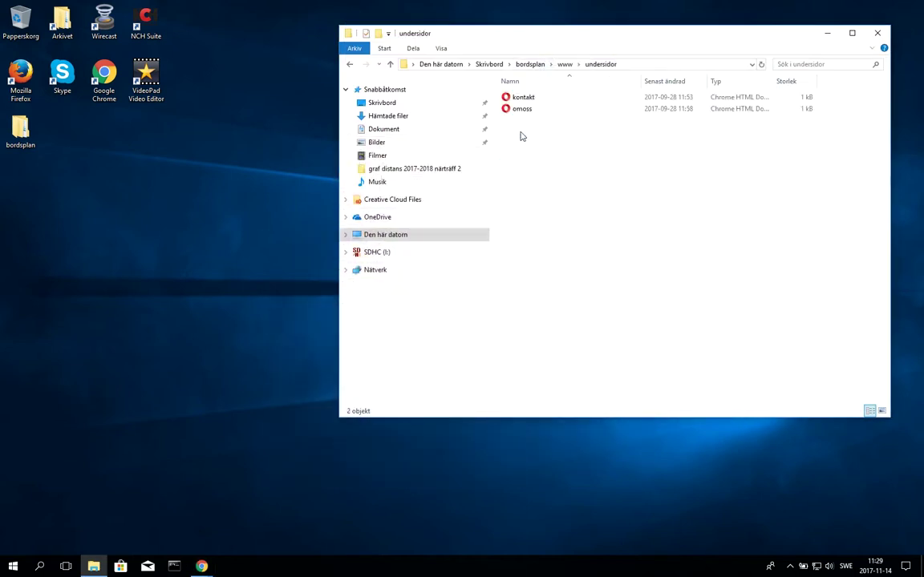
click(571, 65)
double_click(519, 97)
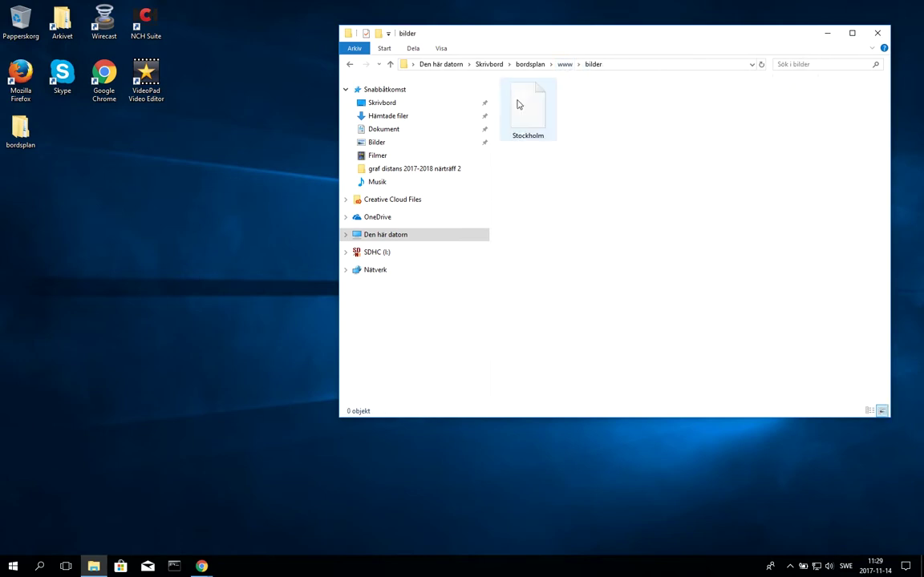
click(567, 65)
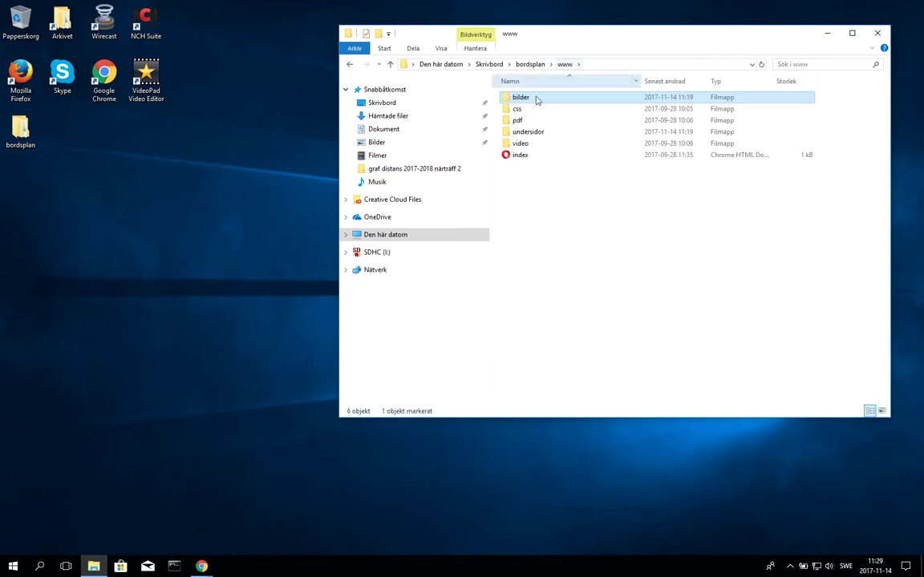
mouse_move(553, 33)
mouse_down()
mouse_move(557, 66)
mouse_move(559, 37)
mouse_up()
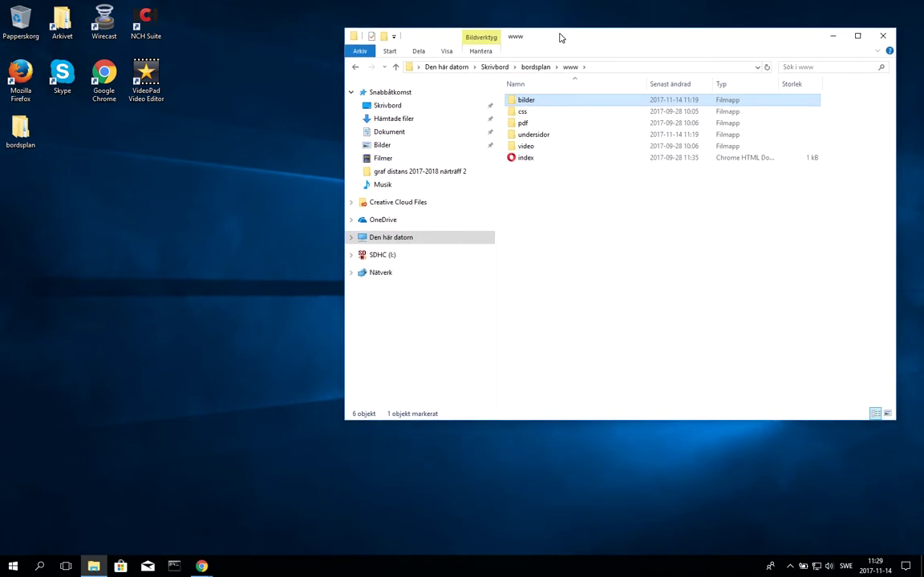
Switch back to the Google Classroom assignment in Chrome and review the options for attaching work
click(201, 566)
click(235, 504)
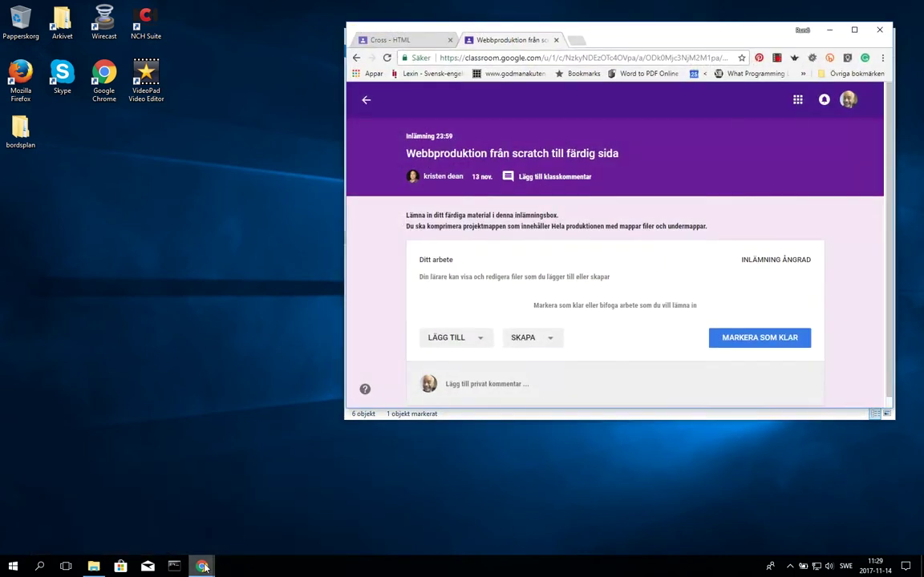
click(473, 341)
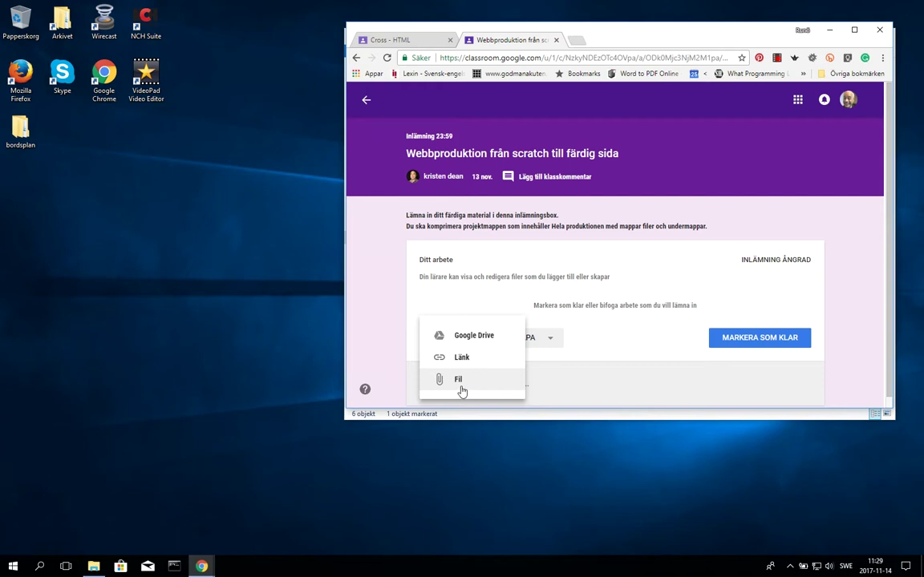
click(392, 339)
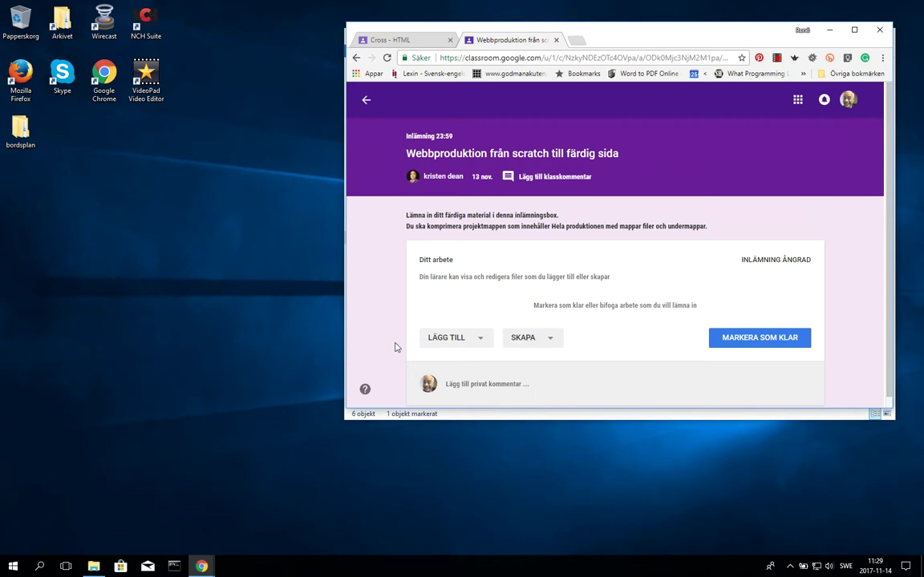
Go back to the desktop folder in File Explorer and compress the whole bordsplan folder into a zip archive
click(575, 417)
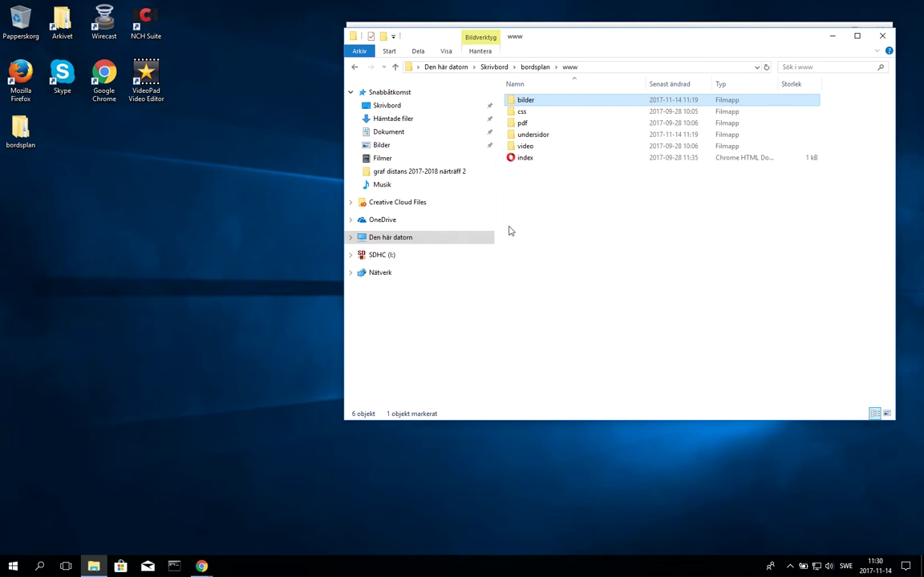
click(494, 69)
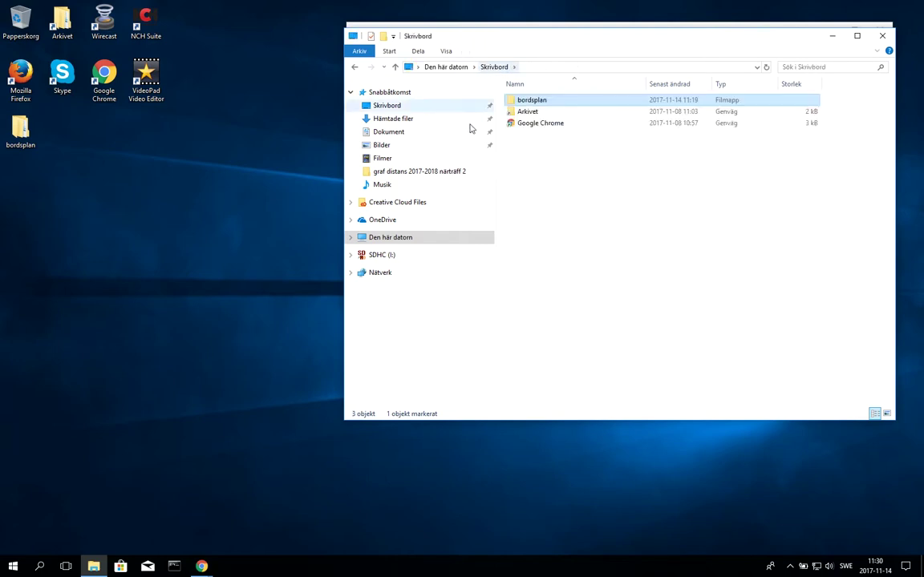
click(527, 102)
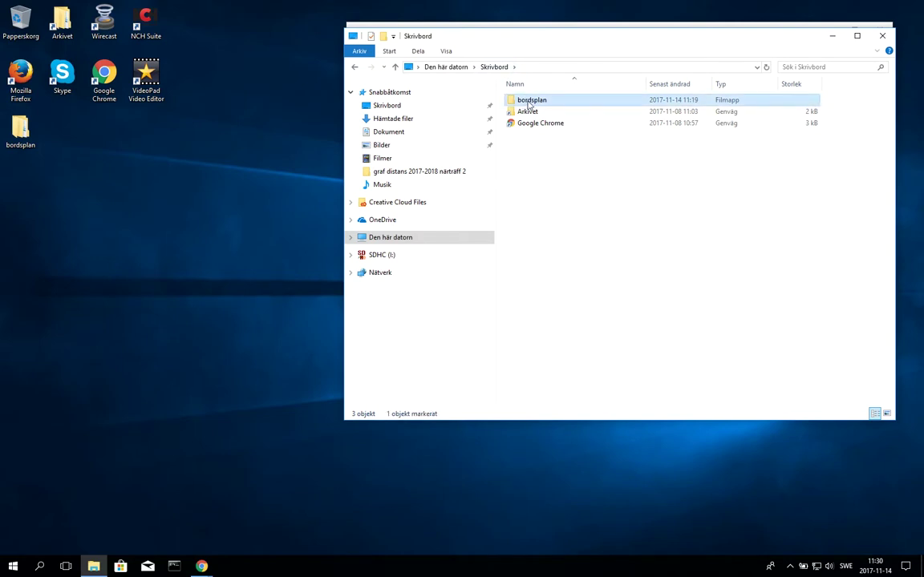
right_click(523, 104)
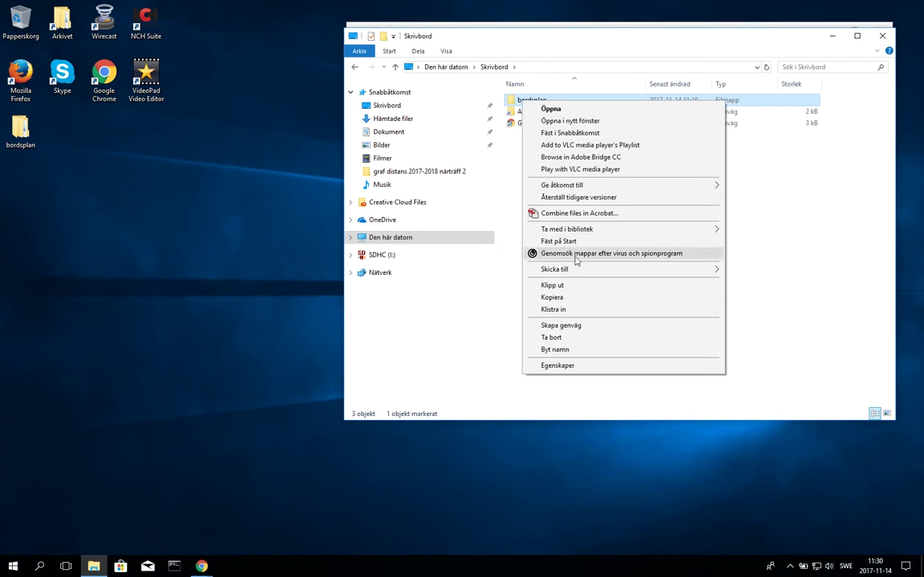
mouse_move(567, 270)
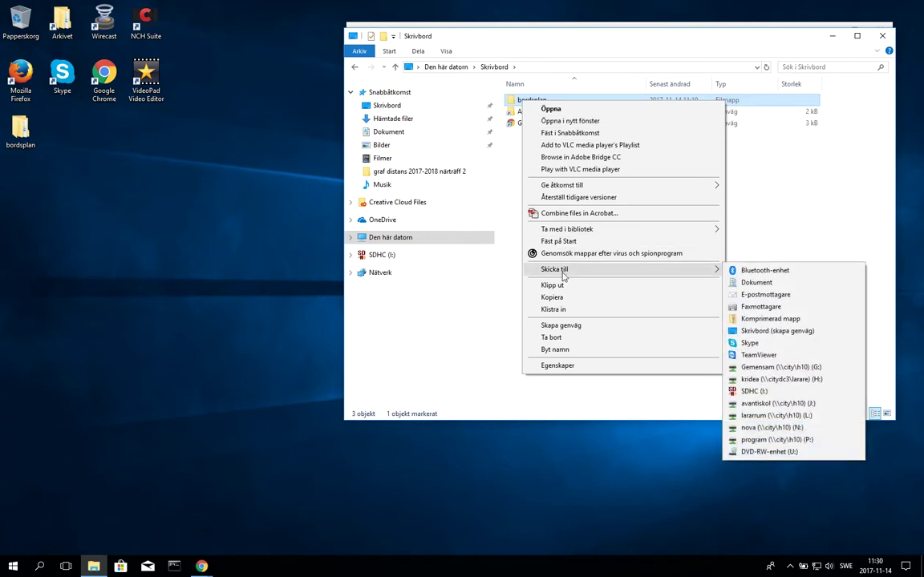
click(771, 319)
click(561, 174)
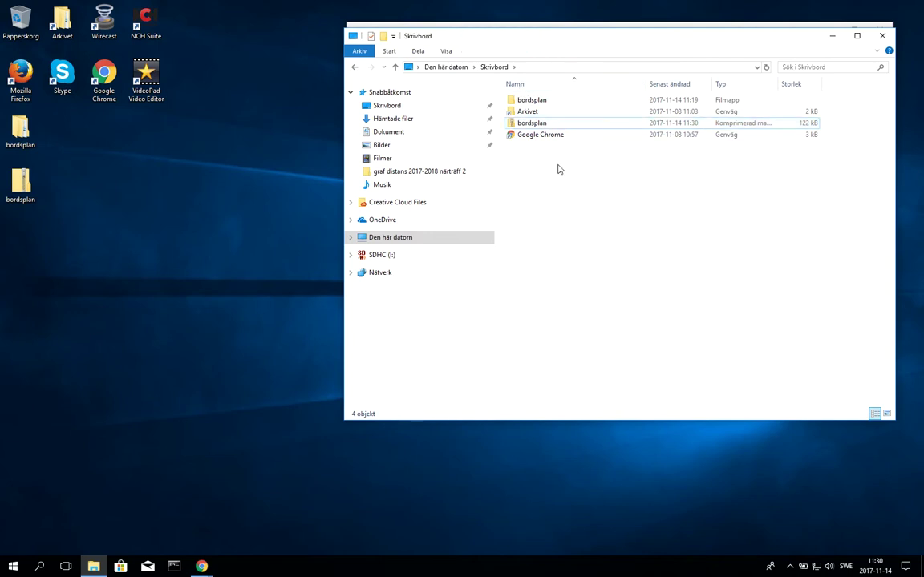
Open the index page directly from the www folder inside the bordsplan zip archive
double_click(513, 125)
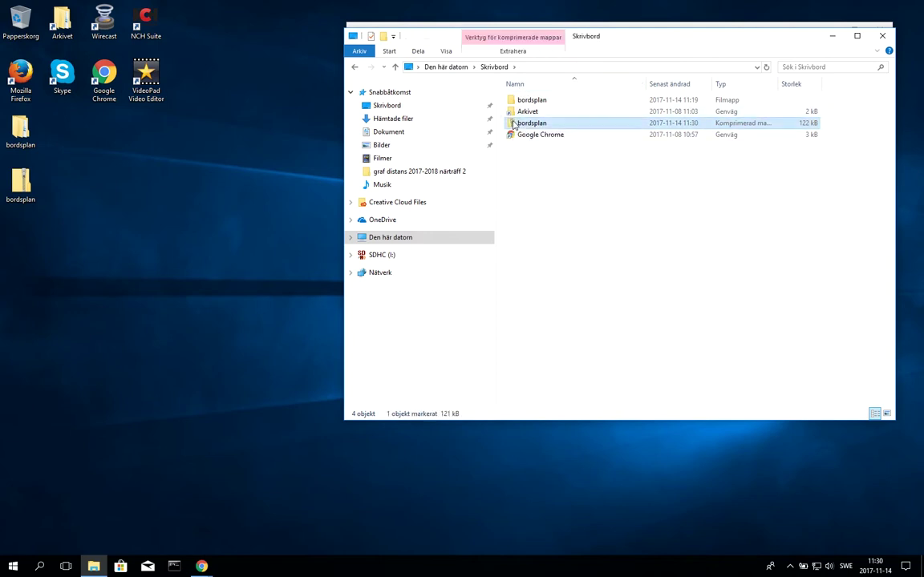
double_click(513, 103)
double_click(521, 146)
click(517, 159)
double_click(517, 159)
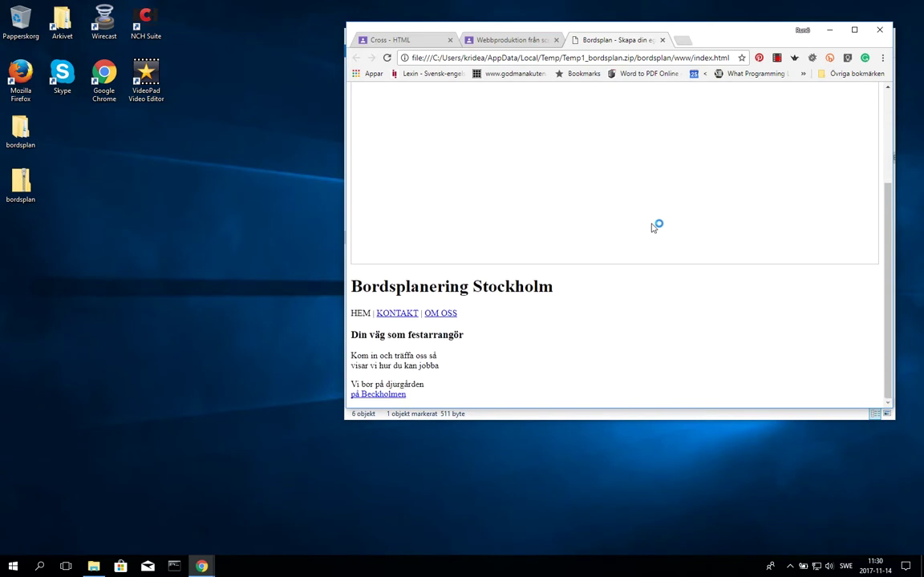
Test the KONTAKT link on the page opened from the archive, return to the start page, and close its tab
click(393, 315)
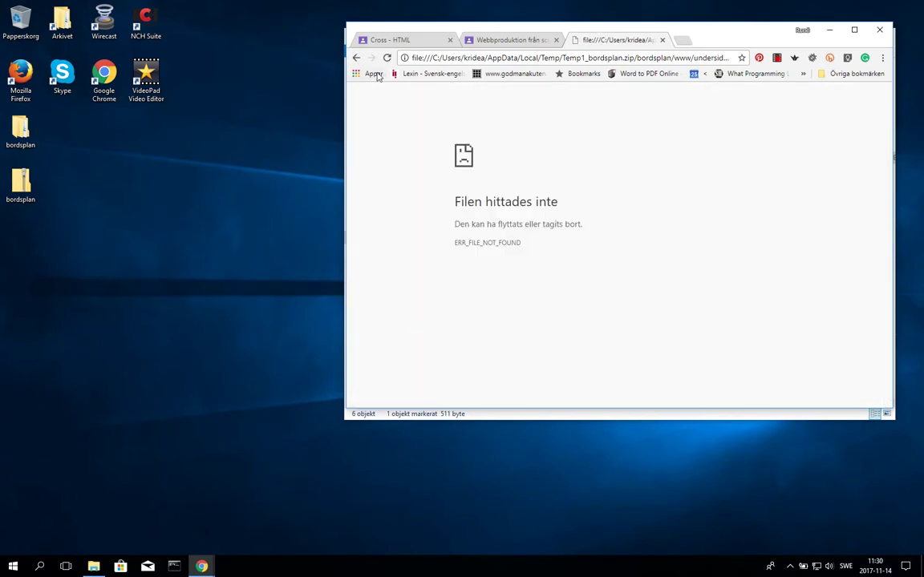
click(356, 57)
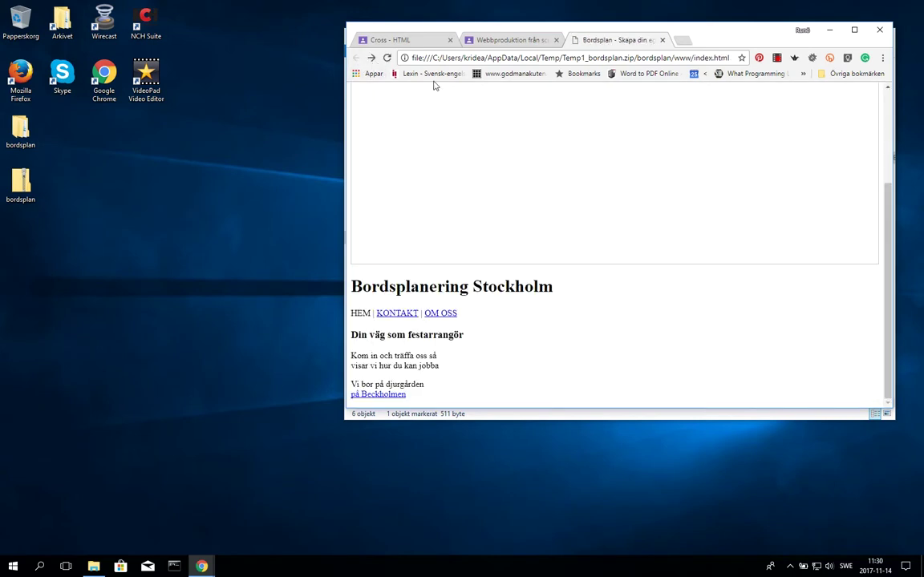
click(663, 41)
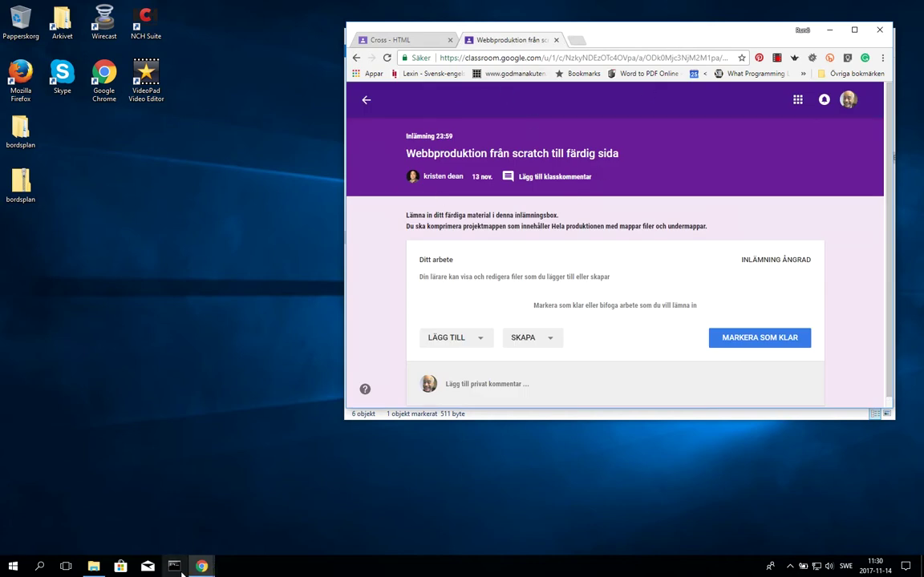
Switch to File Explorer, extract the bordsplan zip archive into a new desktop folder named bordsplannytt, and close the window that opens
click(93, 566)
click(565, 286)
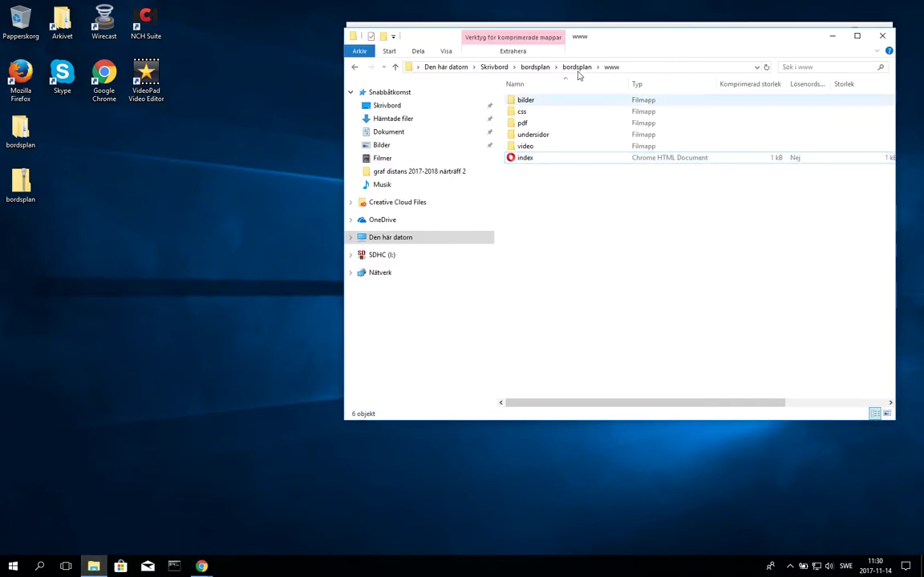
click(533, 68)
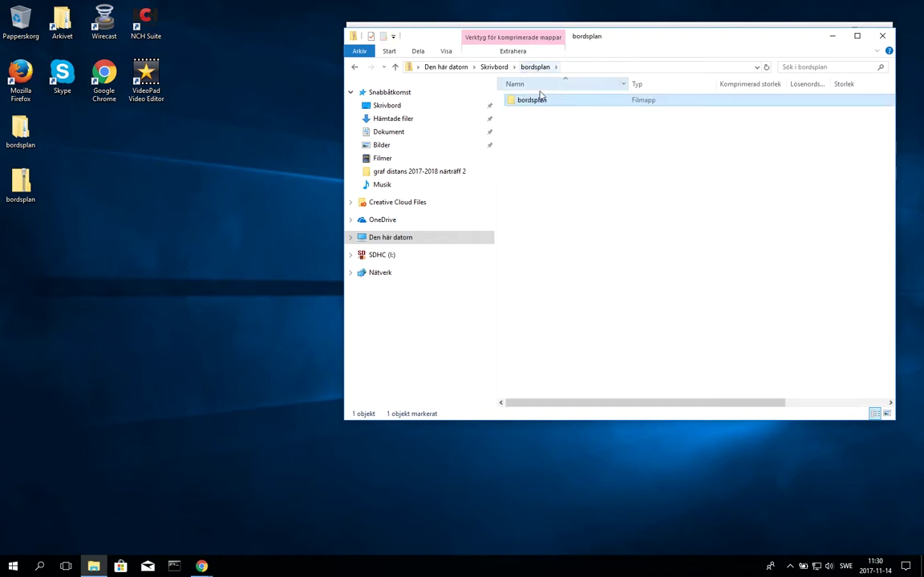
click(494, 67)
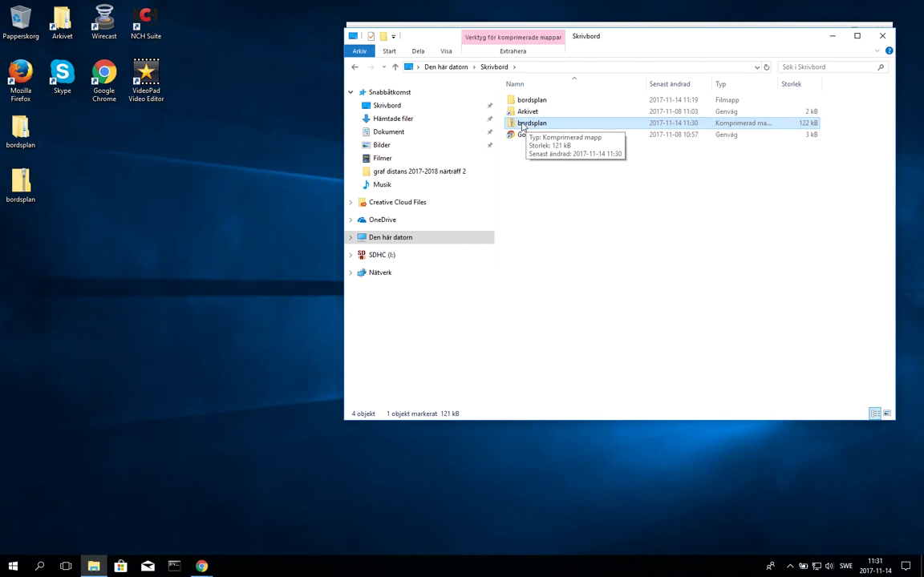
right_click(522, 127)
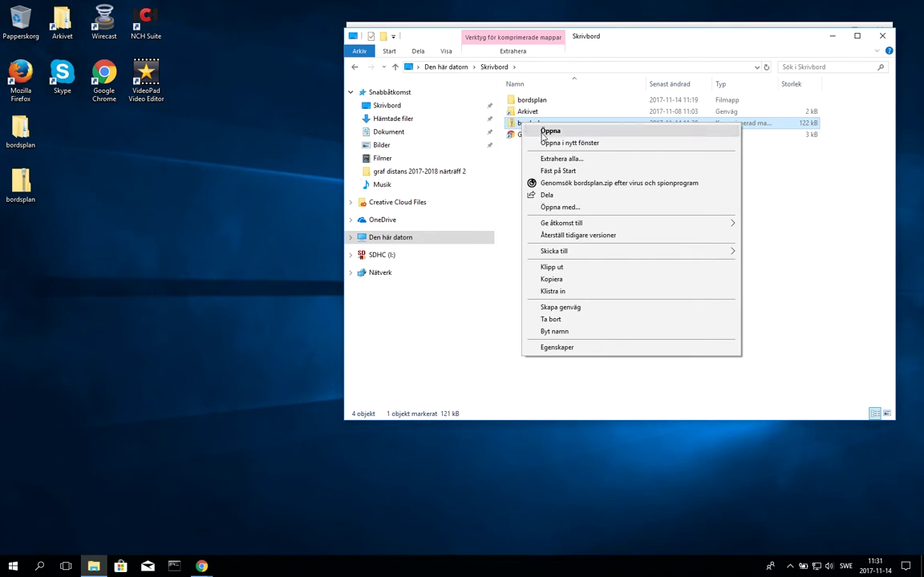
click(555, 159)
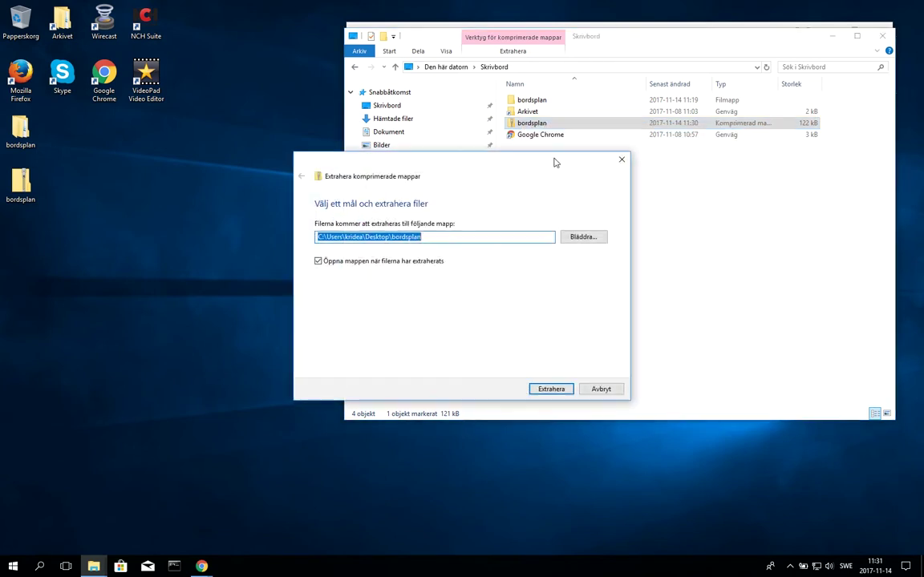
click(425, 237)
text(ny)
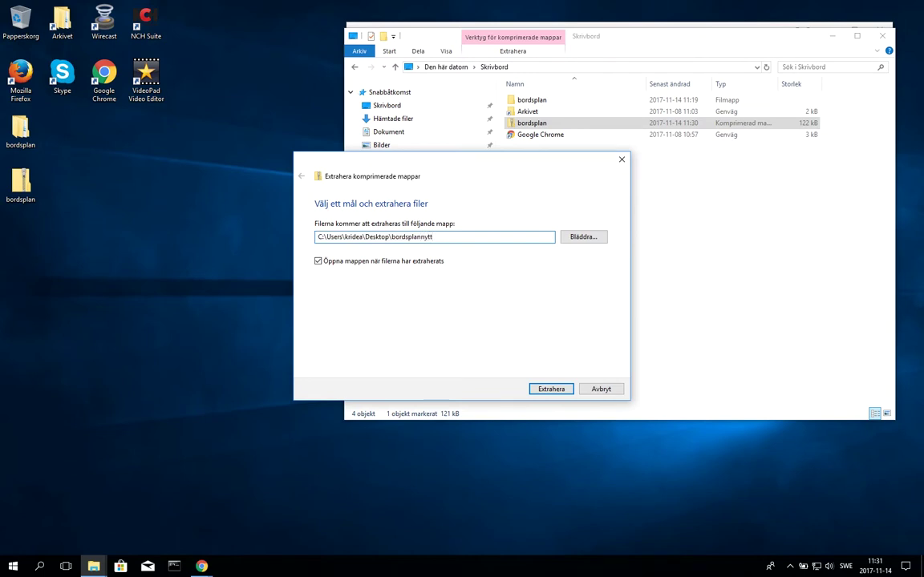
text(tt)
key(Return)
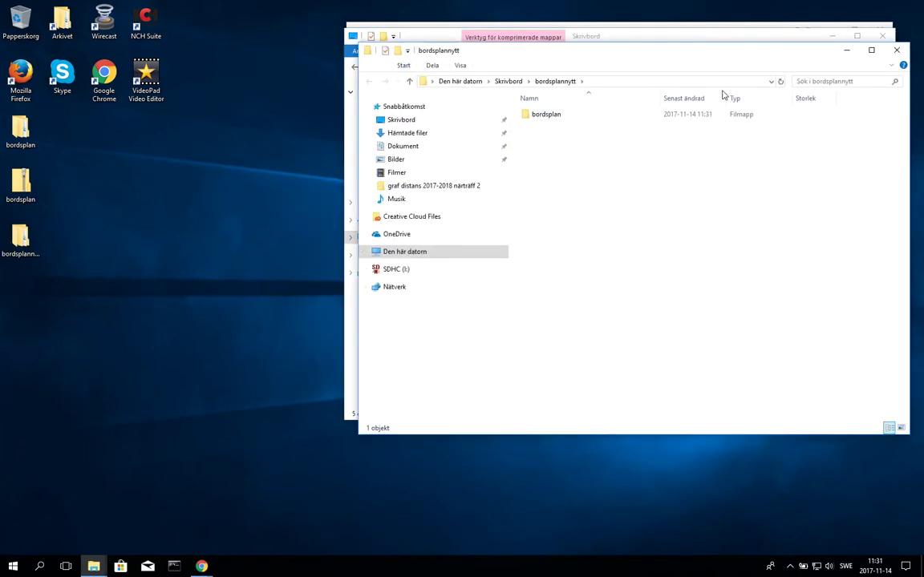
key(ctrl+w)
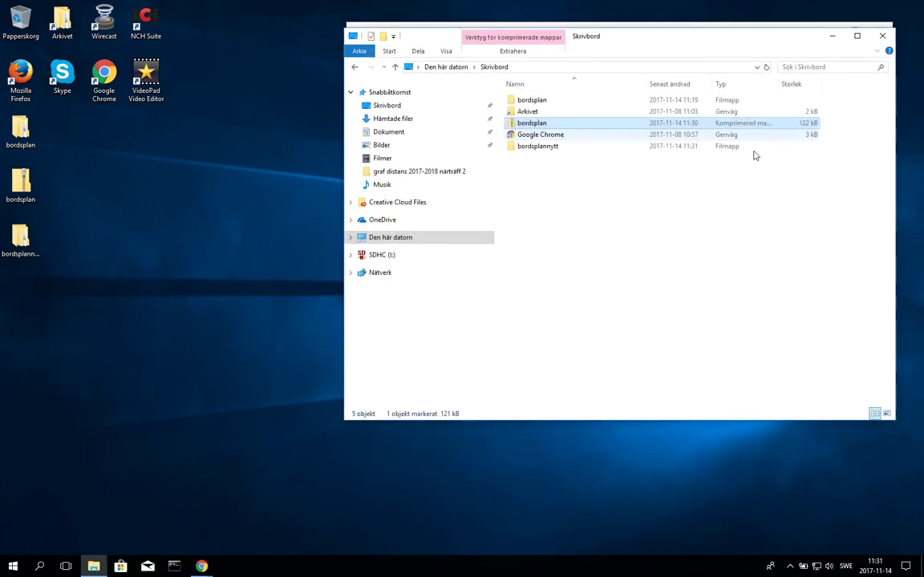
Open the index page from the www folder inside the extracted bordsplannytt folder, check it in the browser, and close its tab
double_click(534, 148)
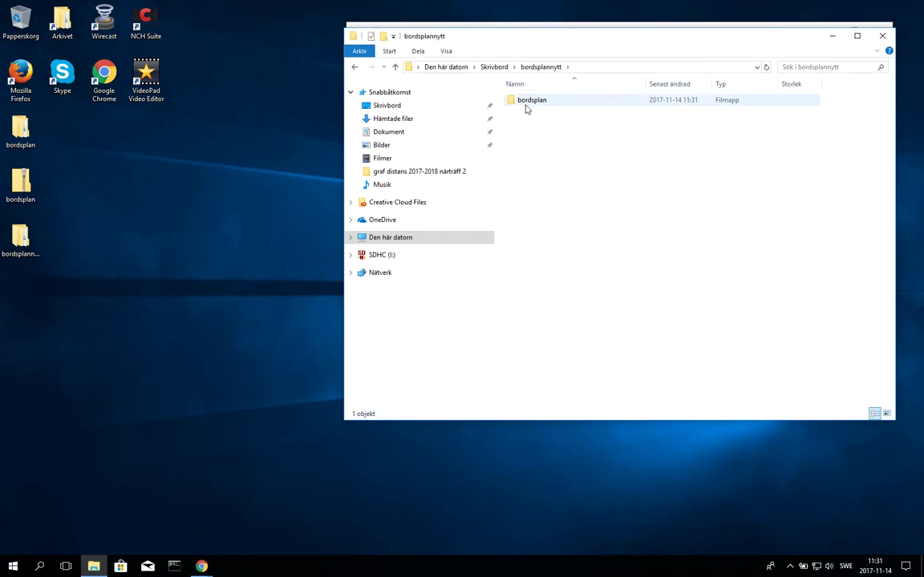
double_click(529, 103)
click(523, 149)
double_click(522, 149)
double_click(526, 218)
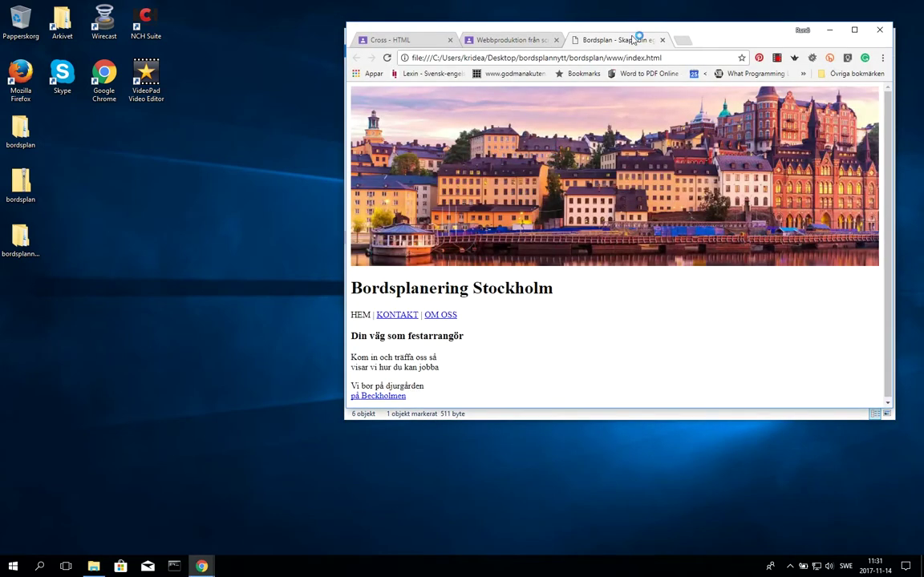
click(662, 40)
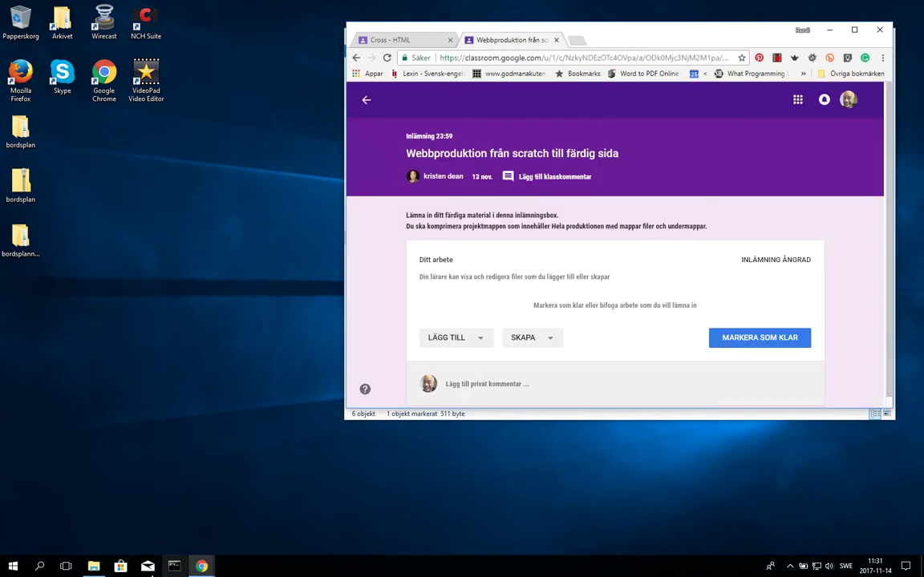
Switch back to File Explorer, return to the desktop folder, and select the bordsplan zip archive
mouse_move(93, 567)
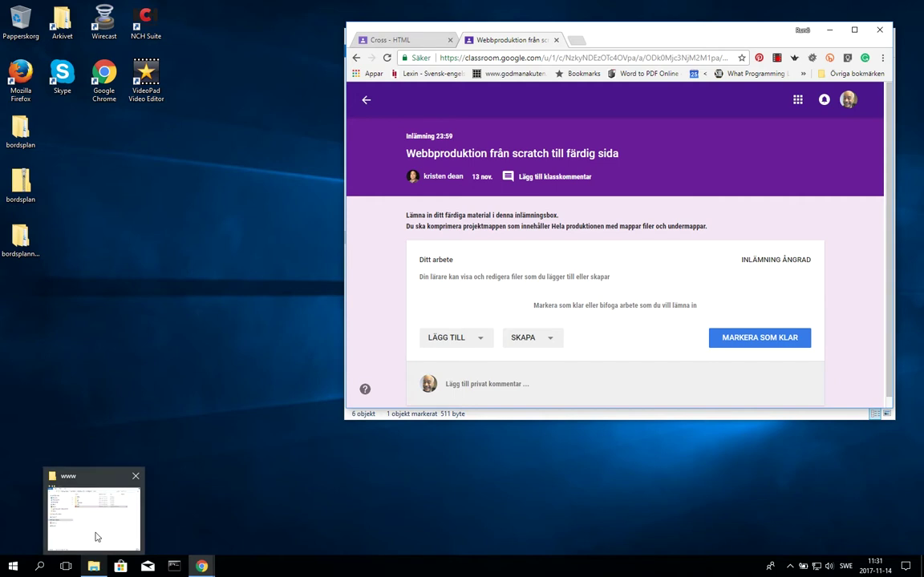
click(97, 537)
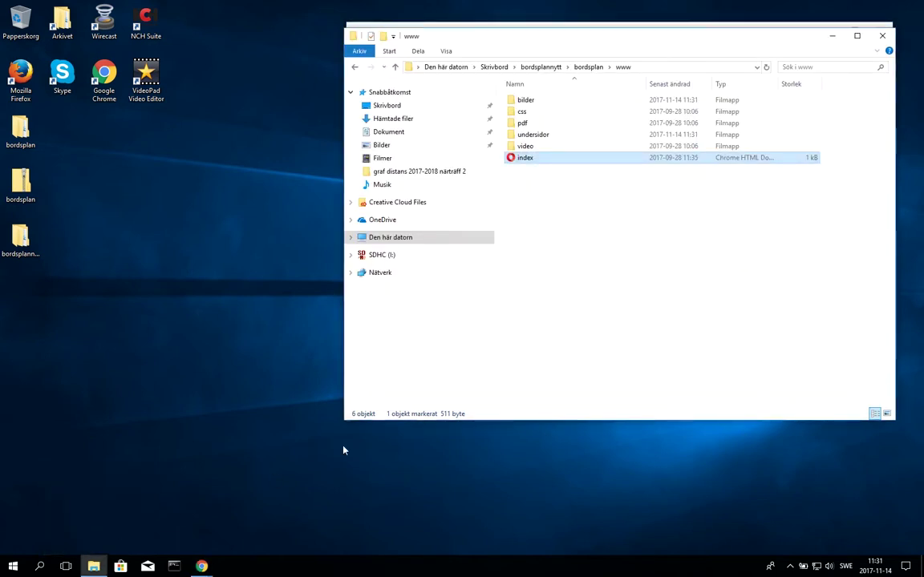
click(541, 67)
click(507, 68)
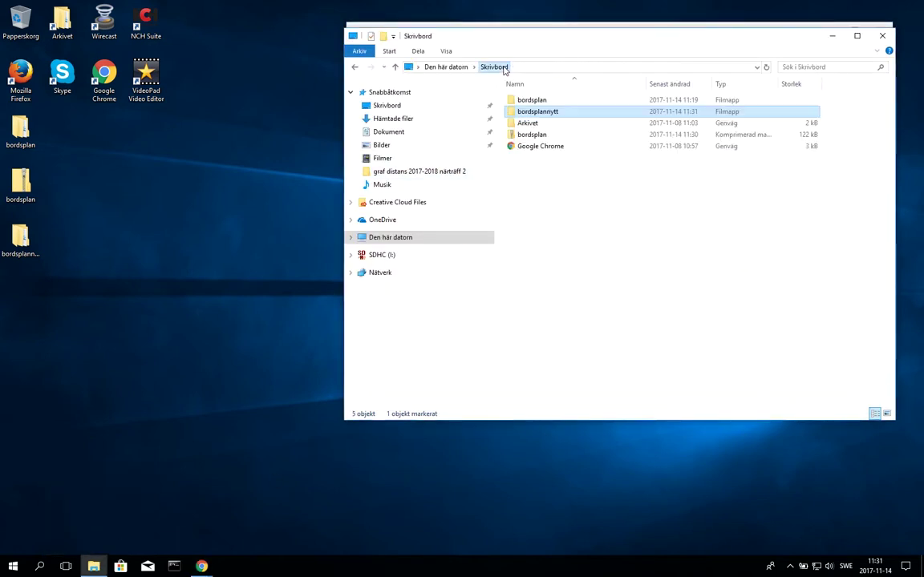
click(529, 136)
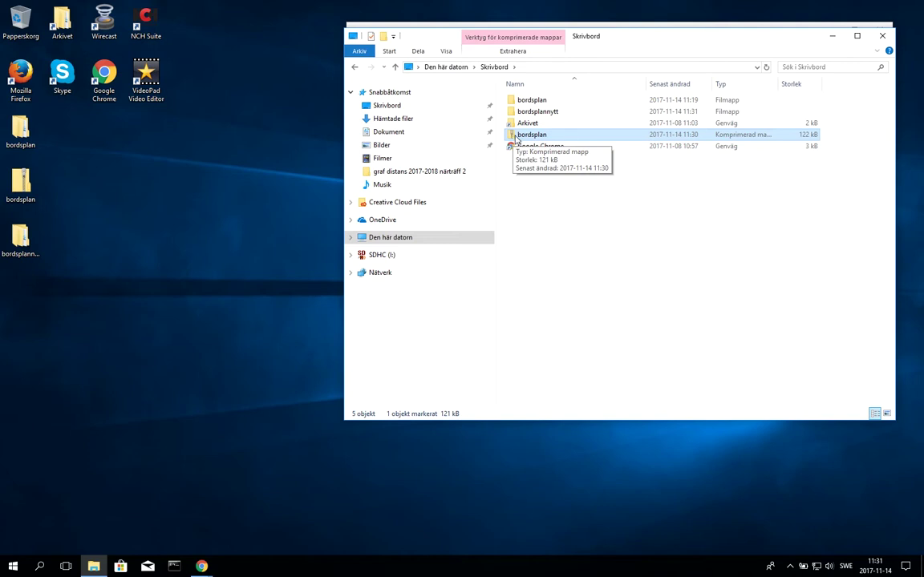
Switch to the Google Classroom assignment in Chrome and choose the bordsplan zip archive from the desktop as the file to attach
key(alt+Tab)
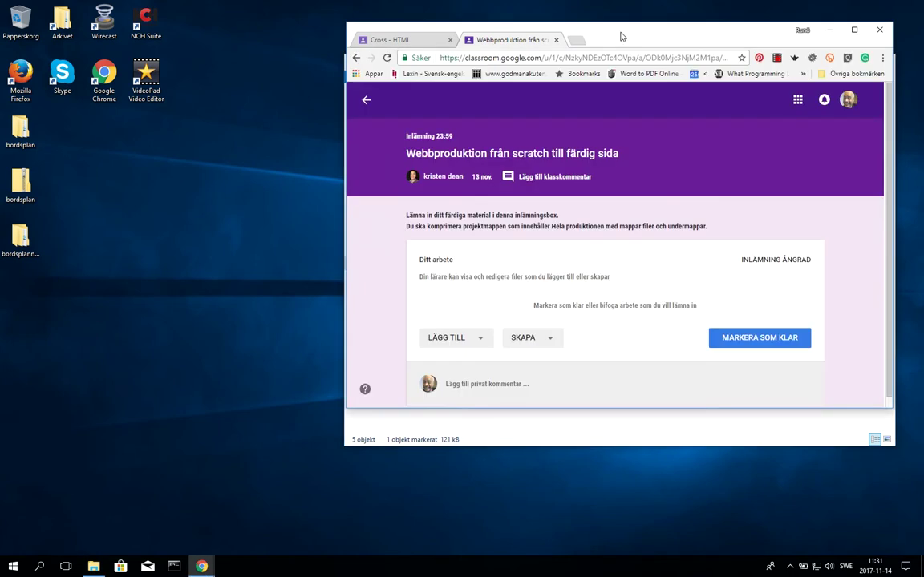
click(482, 343)
click(459, 382)
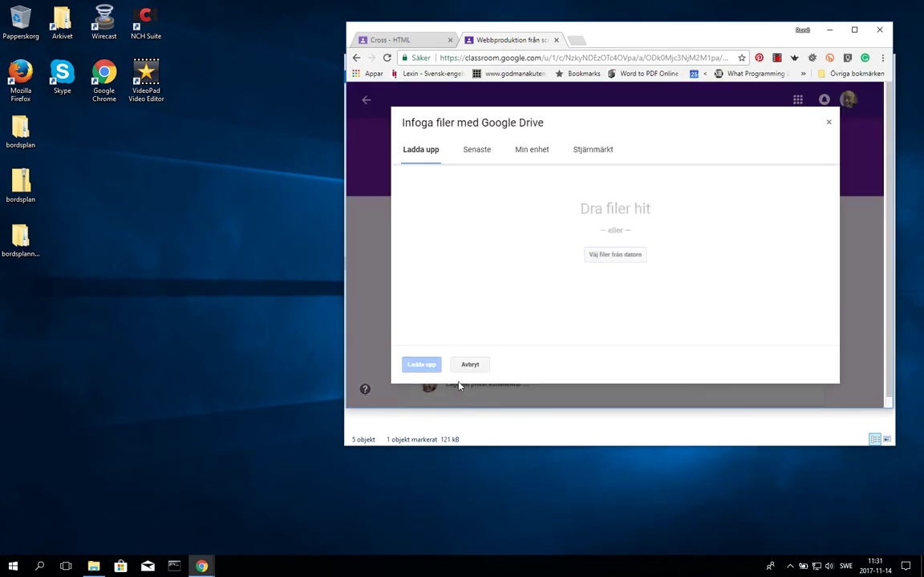
click(628, 255)
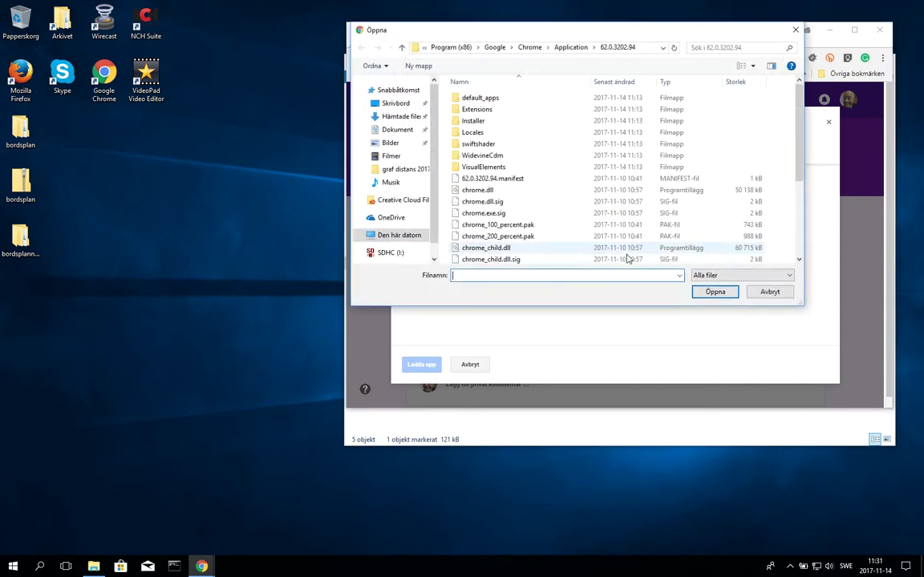
click(389, 107)
click(476, 133)
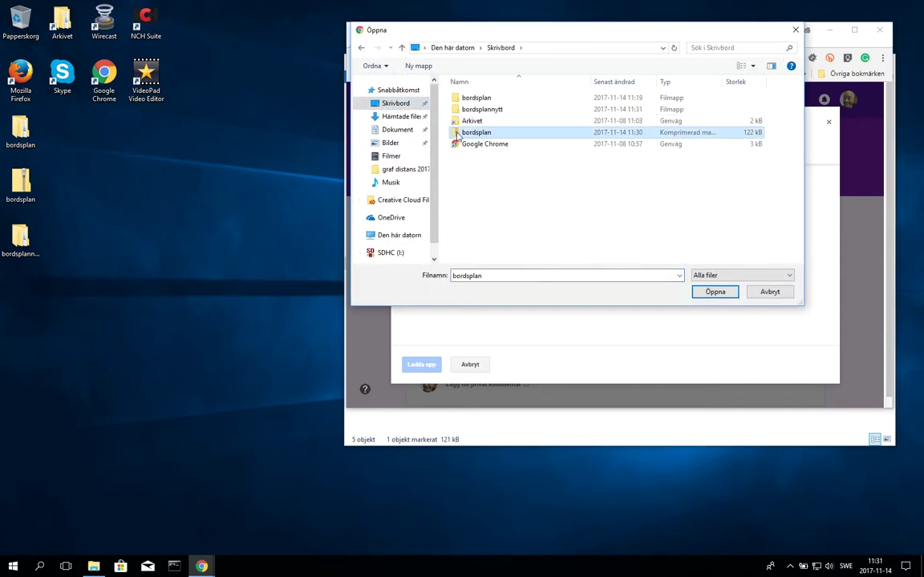
click(714, 293)
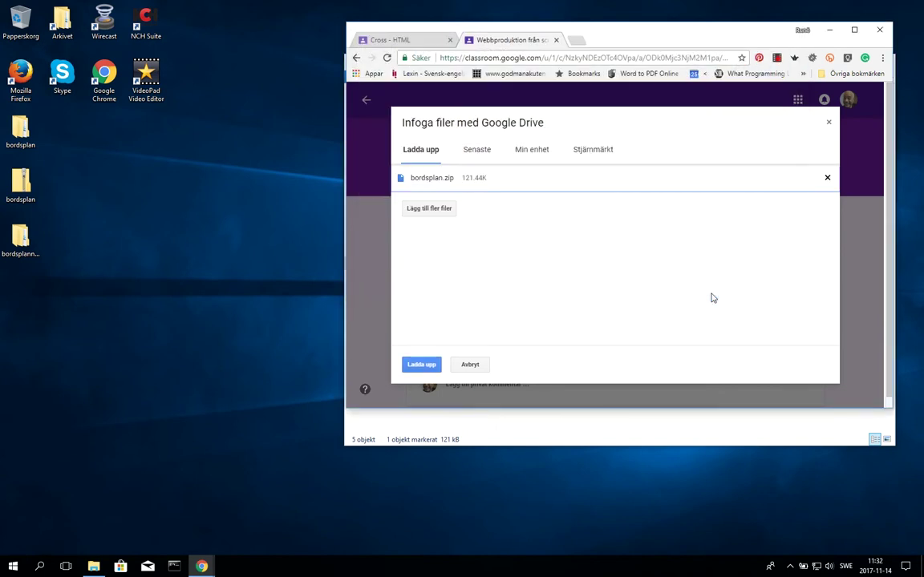
Upload bordsplan.zip to the assignment and hand in the work
click(421, 365)
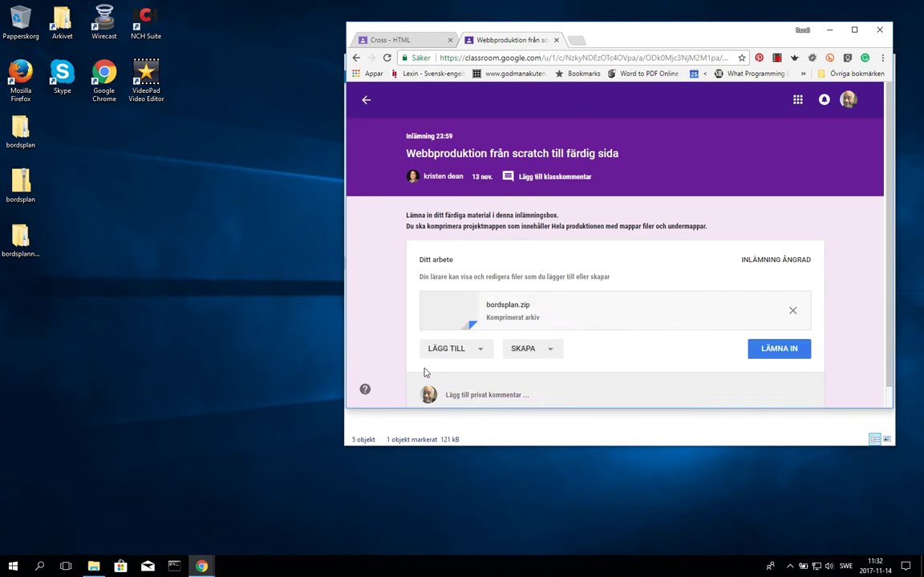
click(778, 351)
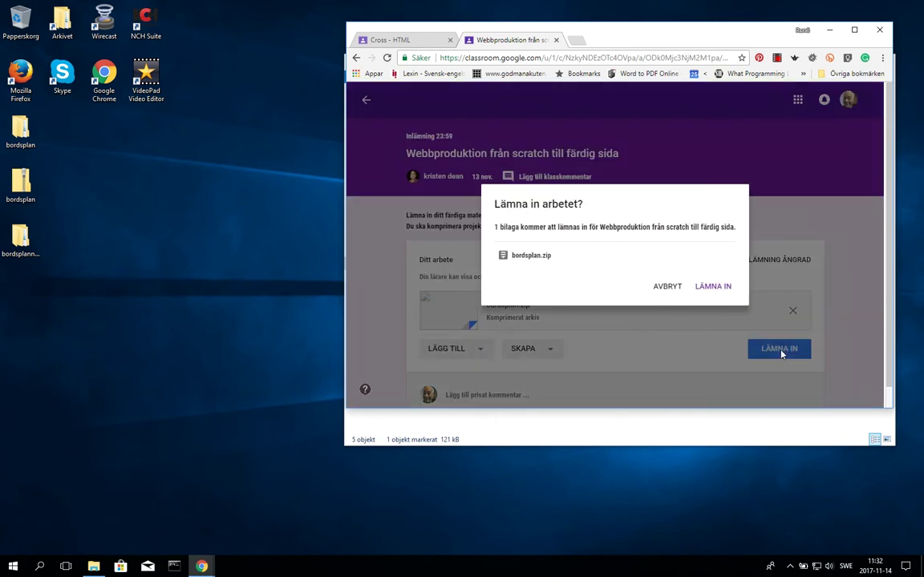
click(714, 287)
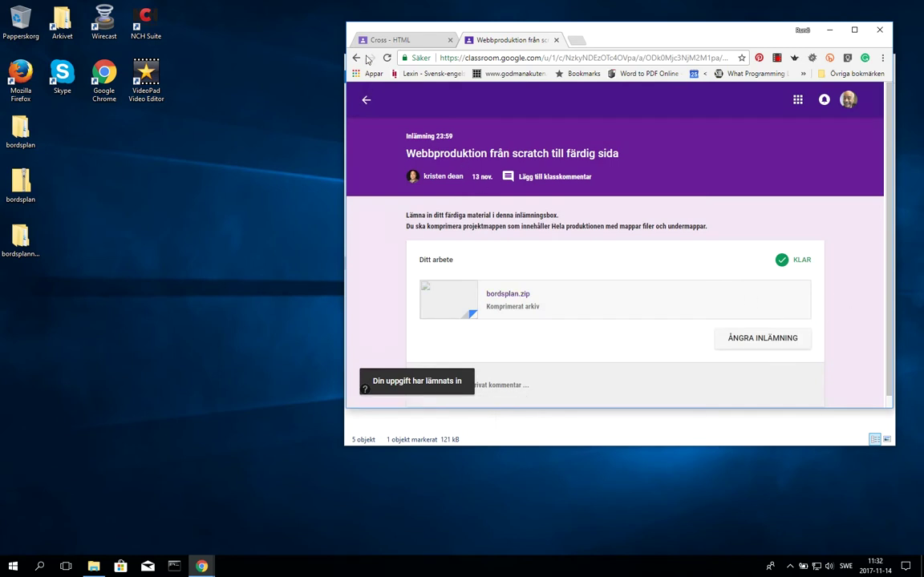
Reload the teacher's Cross - HTML class stream and open the submitted work of the student who handed in bordsplan.zip
click(405, 42)
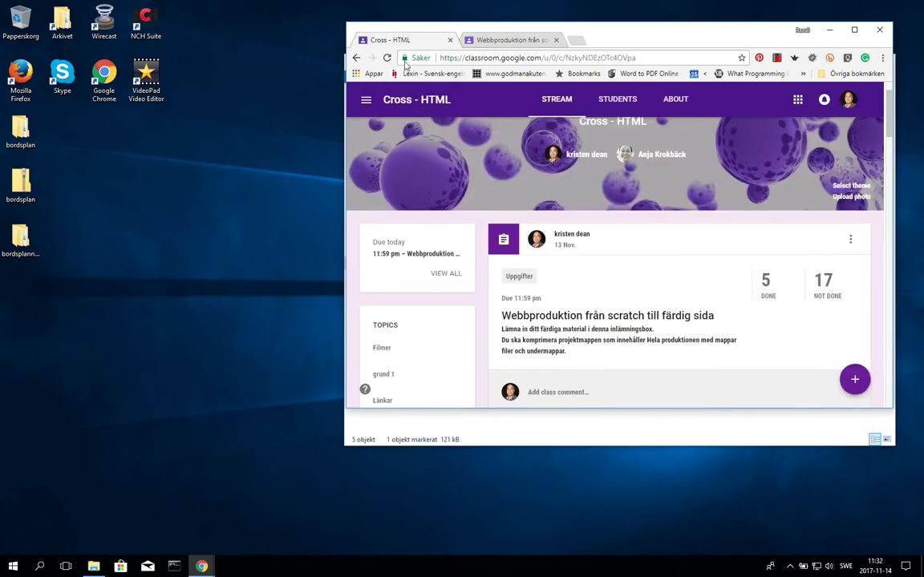
click(388, 58)
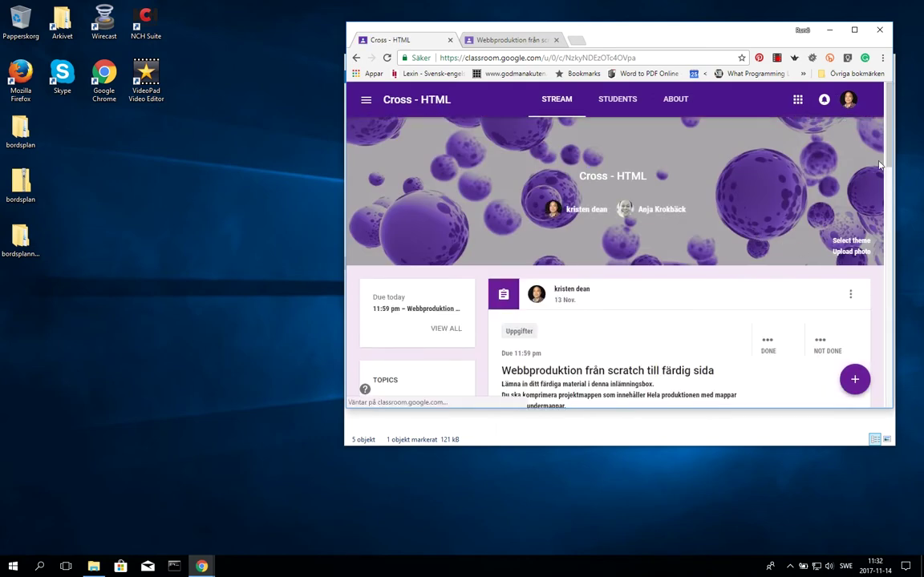
scroll(882, 161, down, 1)
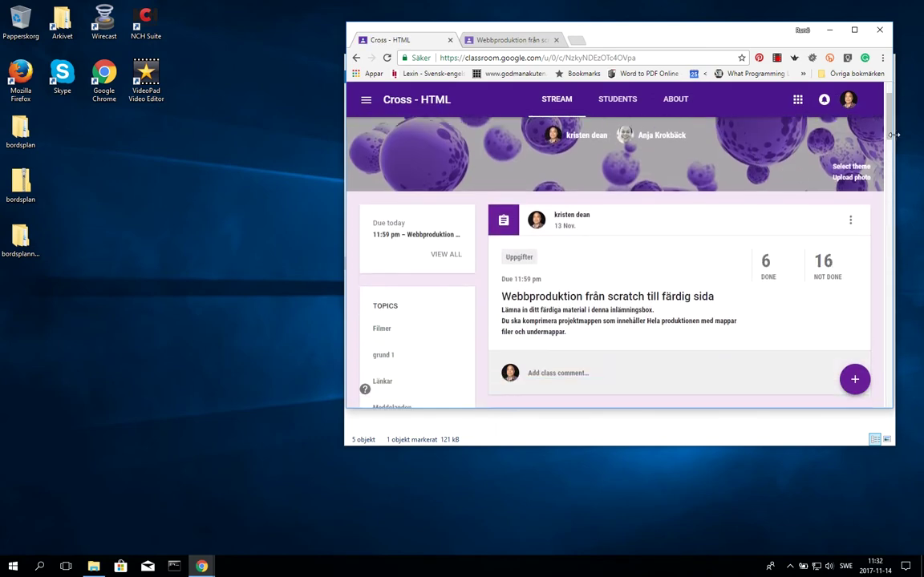
click(766, 263)
scroll(522, 227, down, 1)
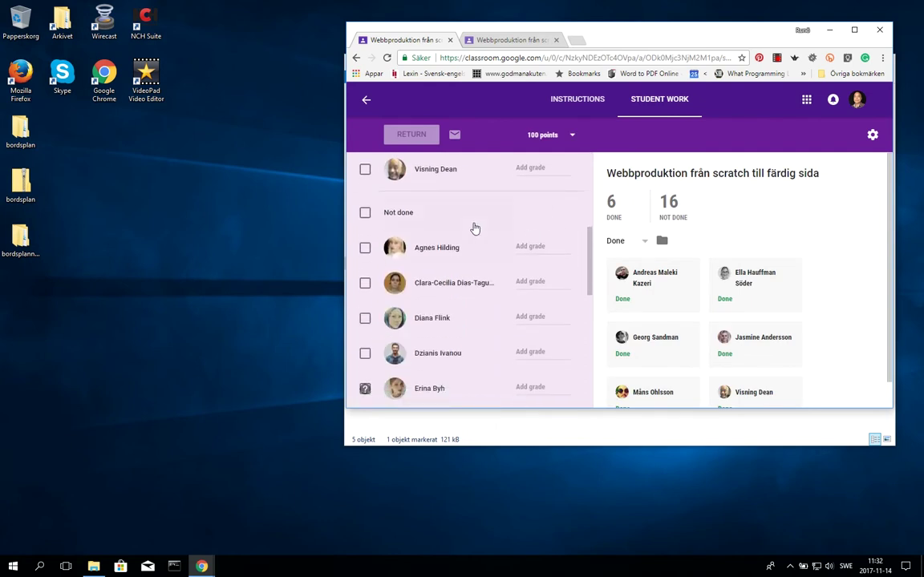
click(453, 181)
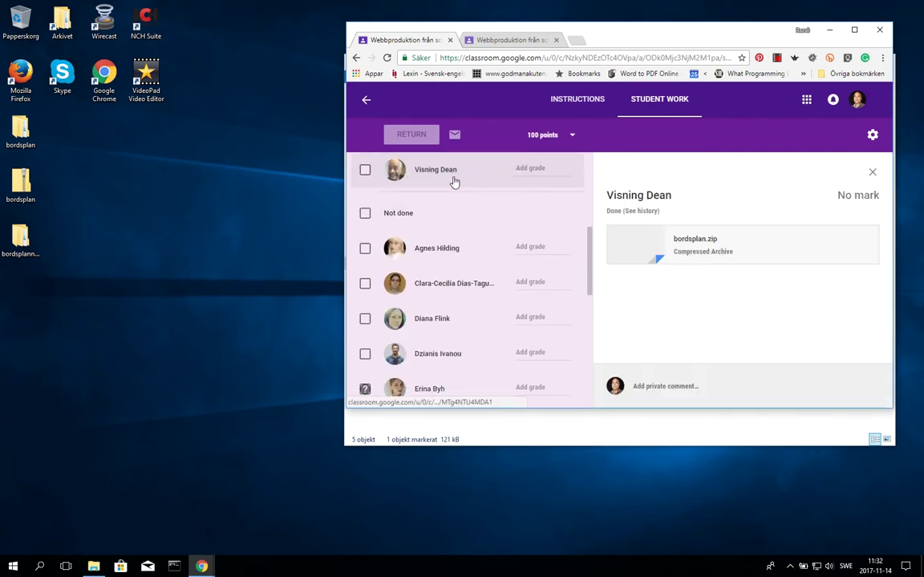
right_click(689, 244)
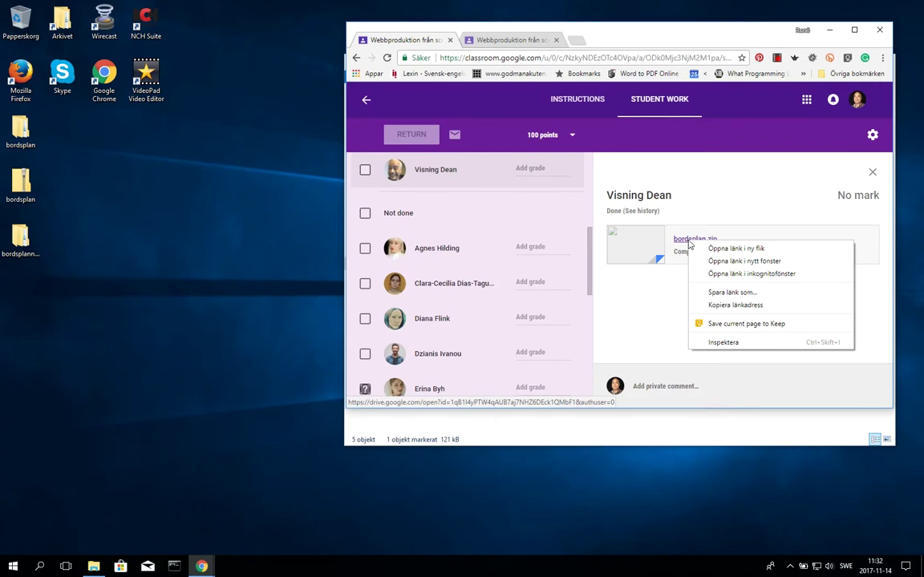
click(734, 294)
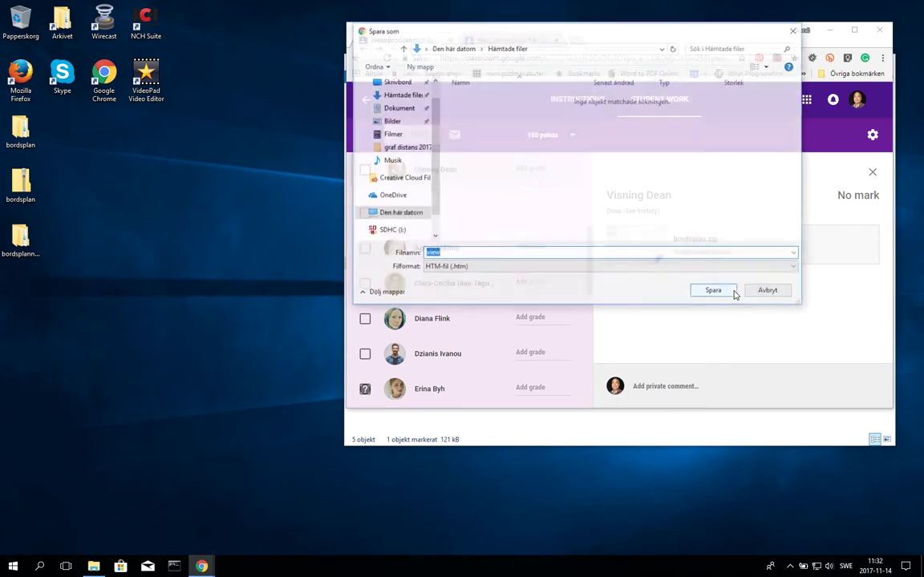
click(769, 292)
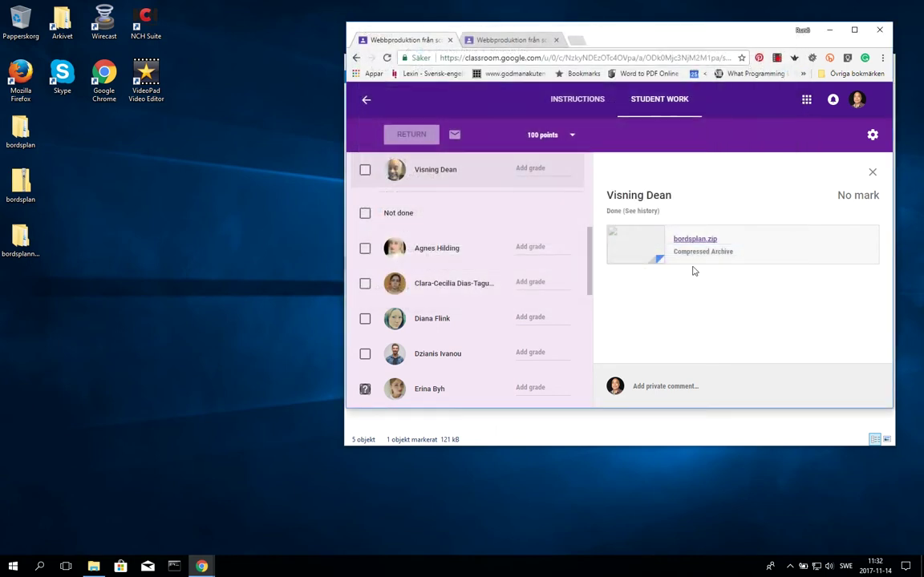
Open the submitted bordsplan.zip in Google Drive and download it to the desktop as bordsplannyast
click(693, 241)
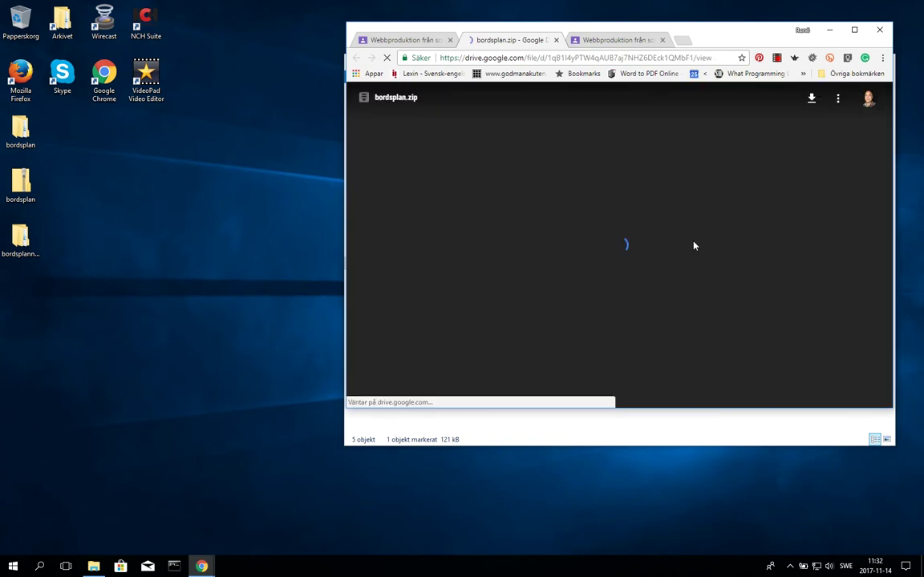
click(811, 99)
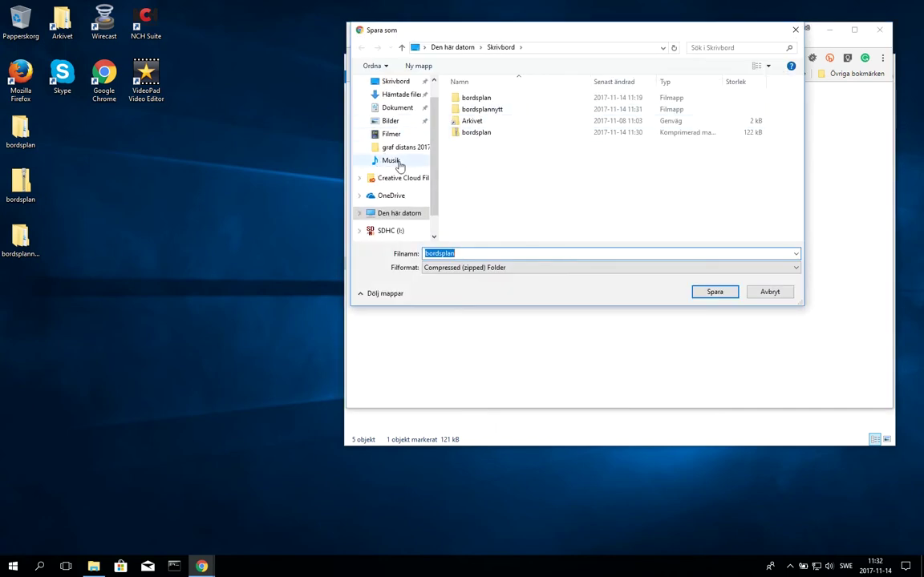
click(469, 253)
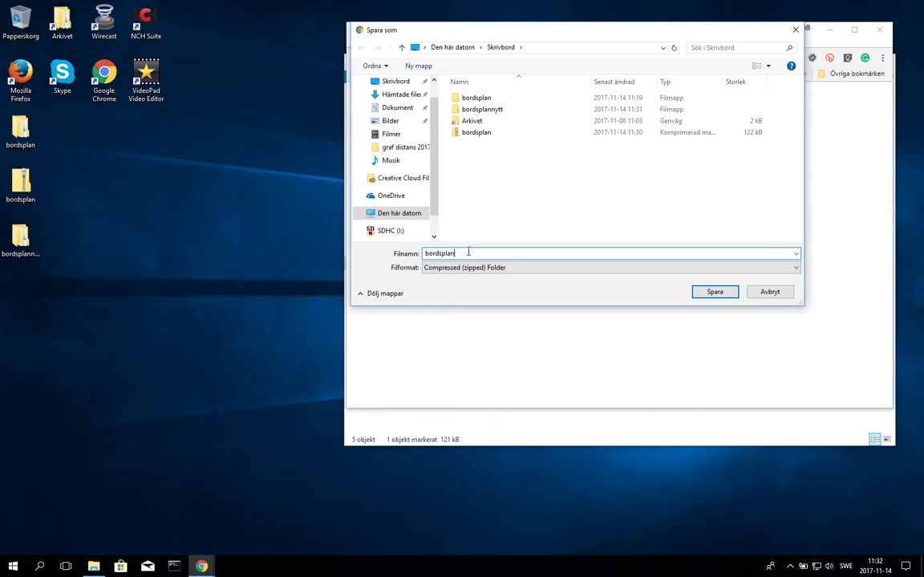
text(nyast)
click(722, 293)
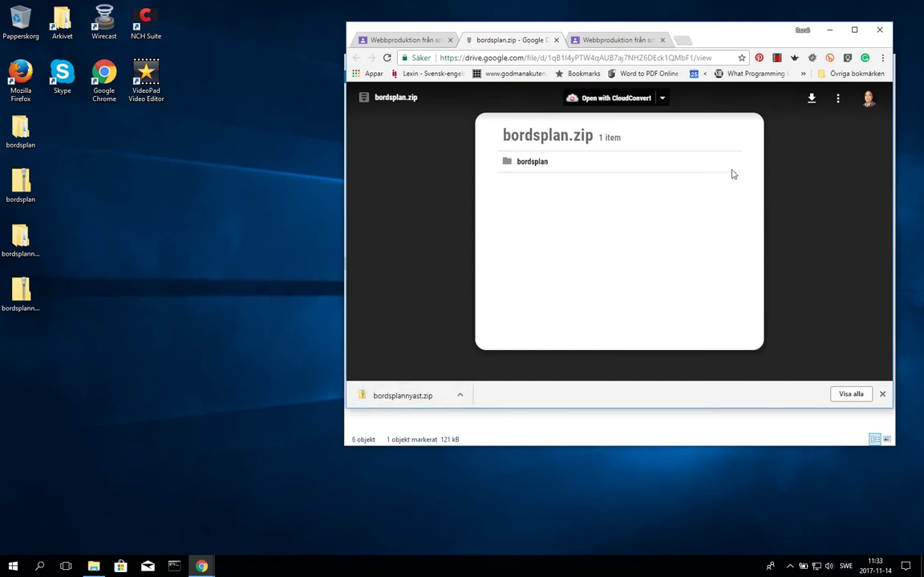
Switch to the desktop folder in File Explorer, extract bordsplannyast.zip to the suggested bordsplannyast folder, and close the extracted folder's window
click(550, 443)
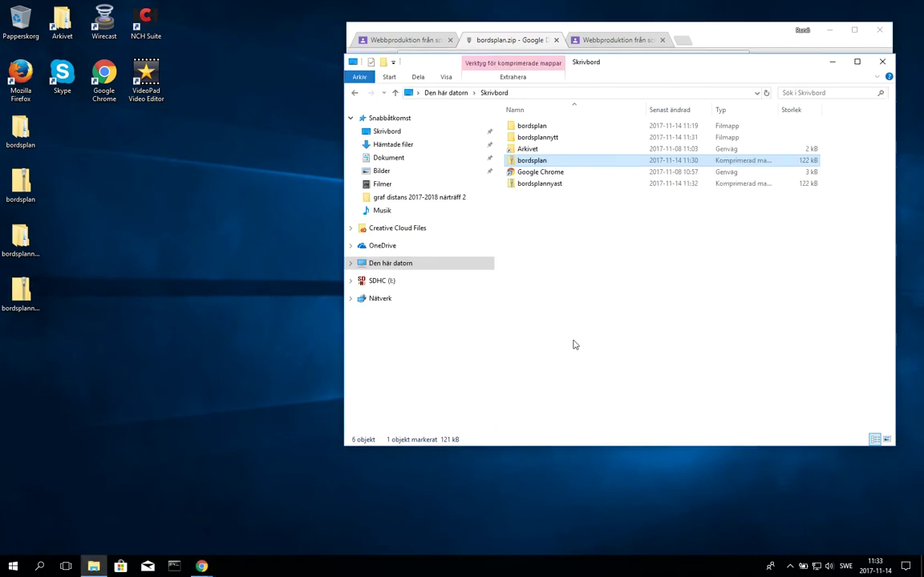
click(540, 183)
right_click(541, 184)
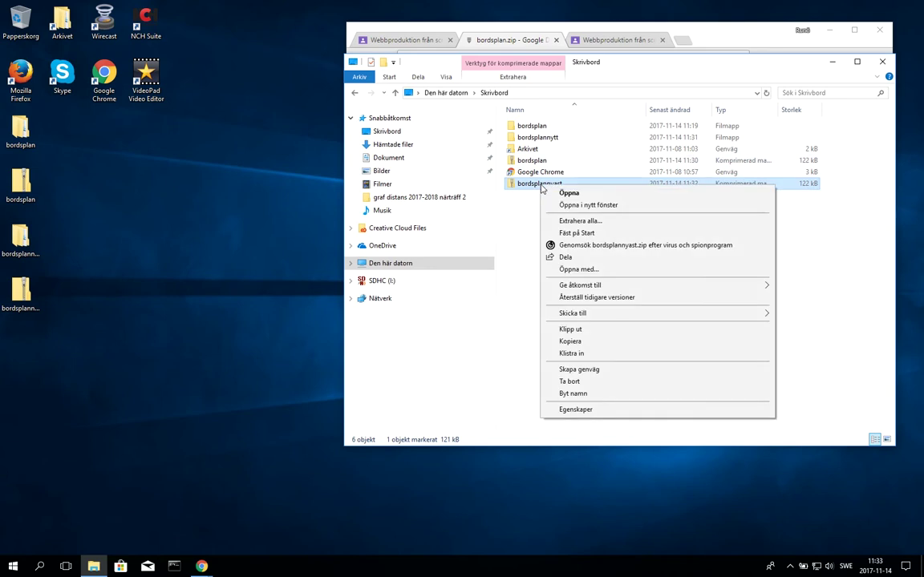
click(581, 222)
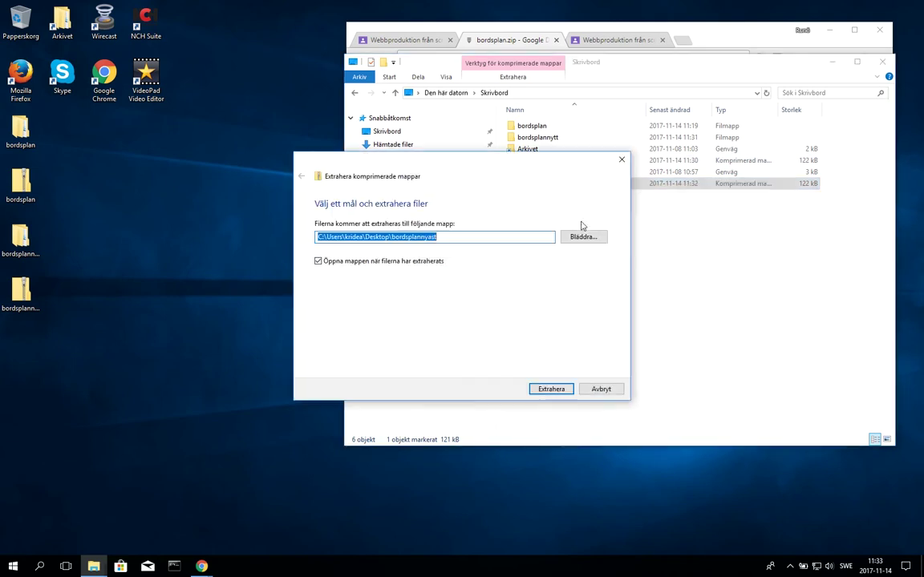
click(552, 391)
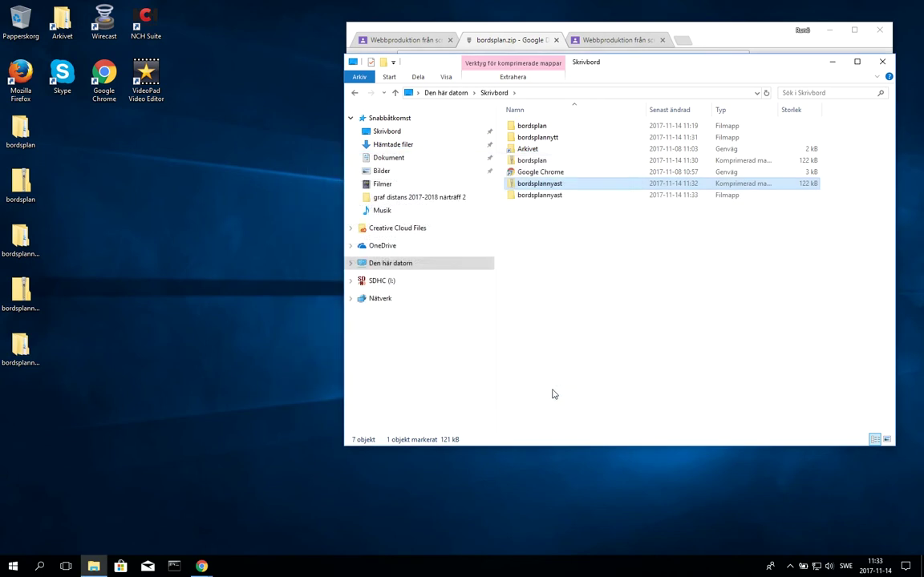
drag(702, 76, 535, 226)
click(731, 226)
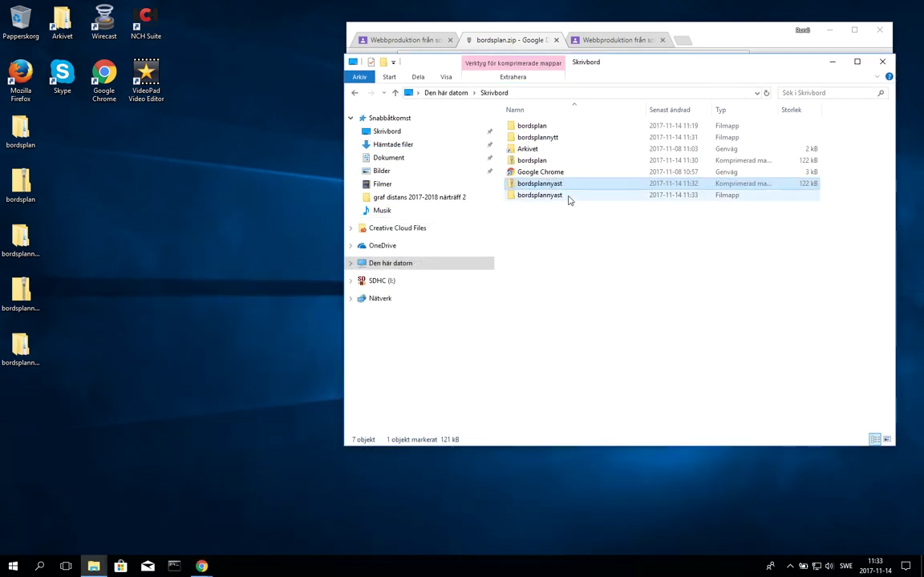
Open the extracted bordsplannyast folder and go through bordsplan into its www folder
click(519, 197)
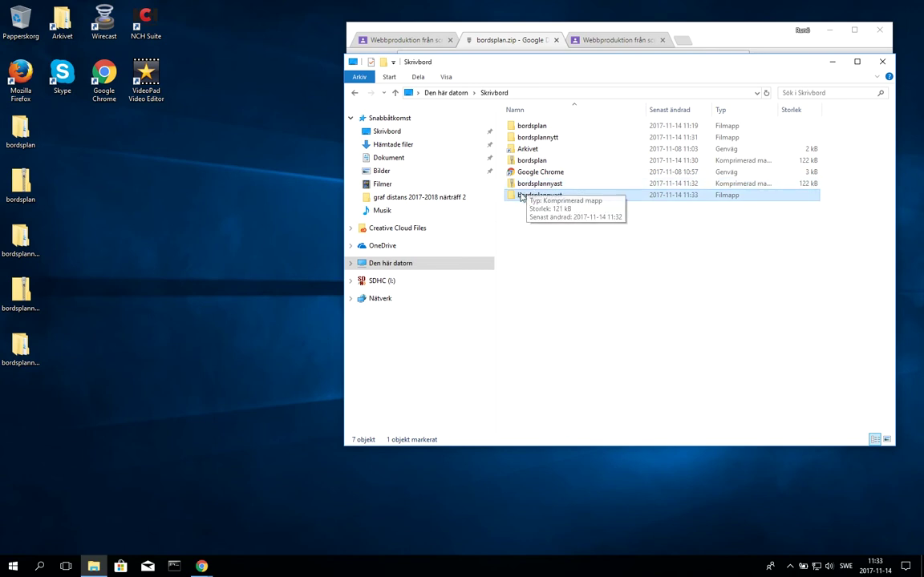
double_click(521, 199)
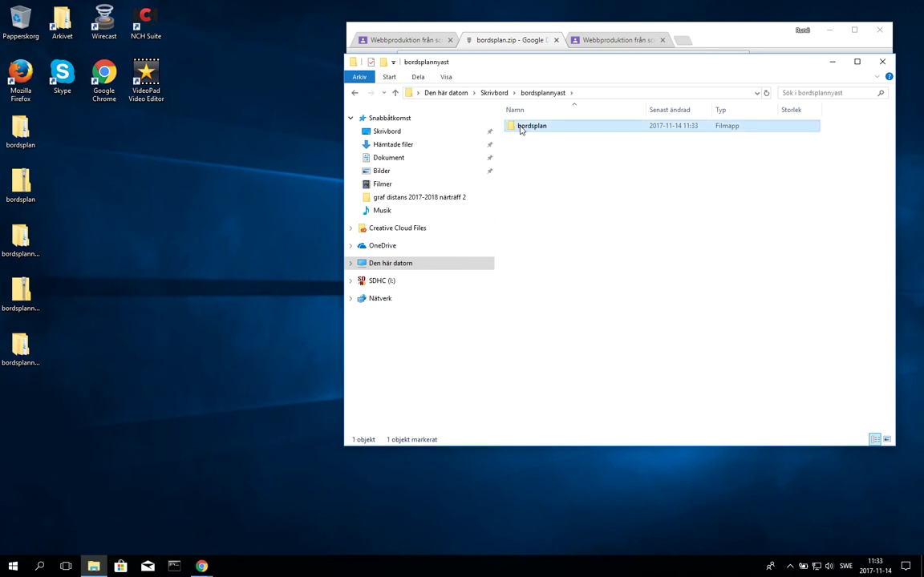
double_click(523, 126)
double_click(522, 176)
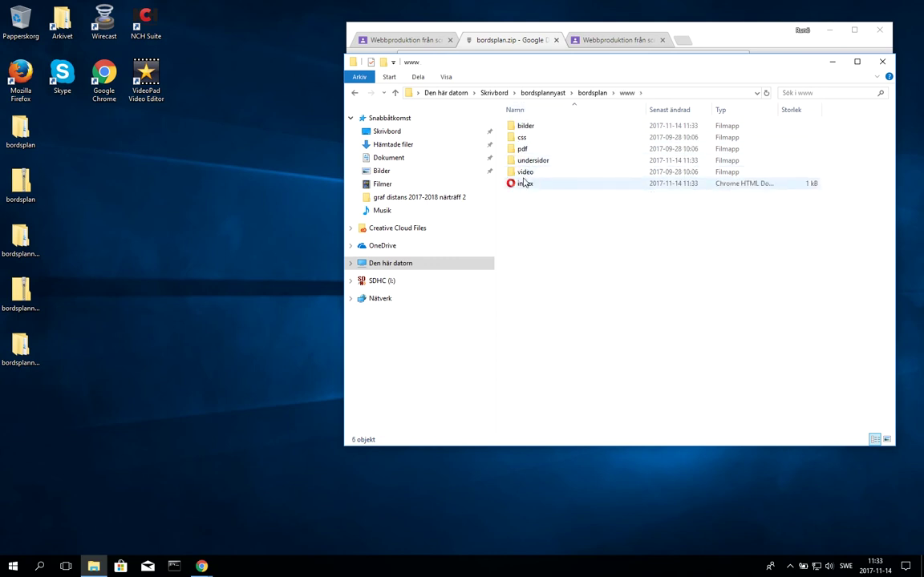
Check the contents of the undersidor and bilder subfolders, returning to the www folder after each
double_click(524, 161)
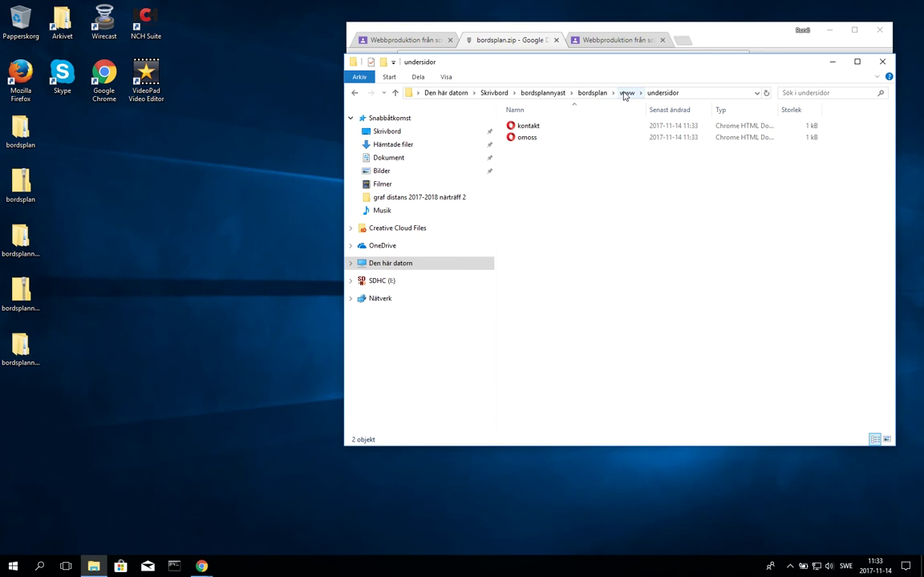
click(626, 93)
double_click(526, 128)
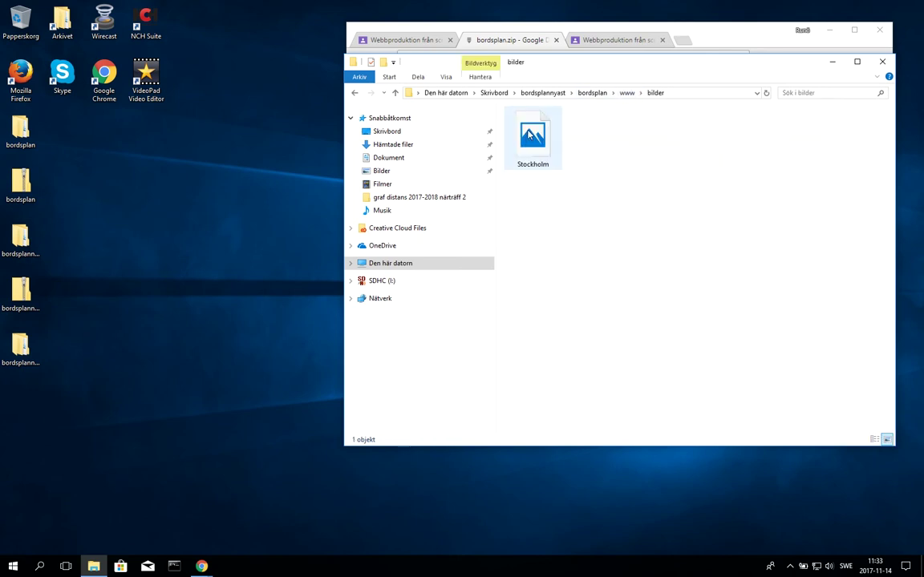
click(626, 92)
Open the extracted index page in Chrome and test its OM OSS, KONTAKT and HEM links
double_click(528, 184)
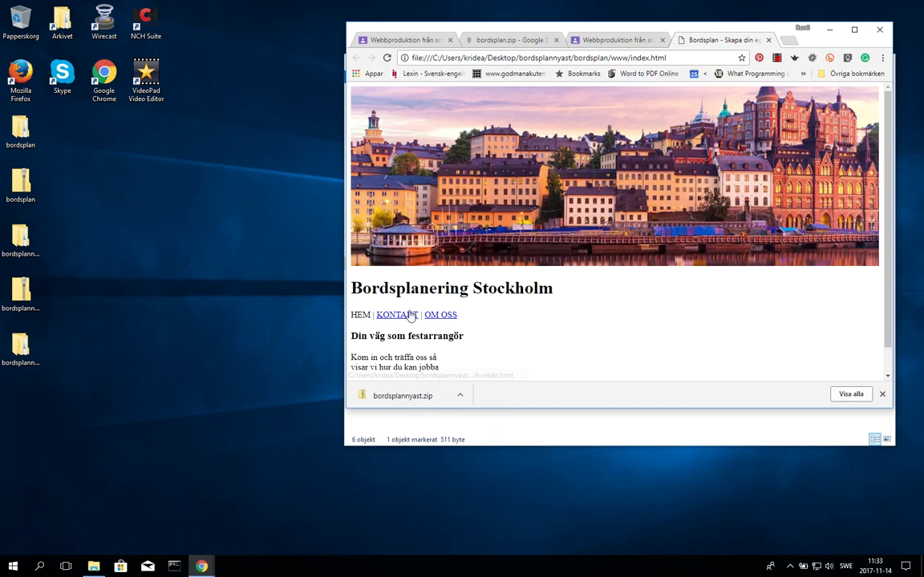
click(440, 316)
click(397, 315)
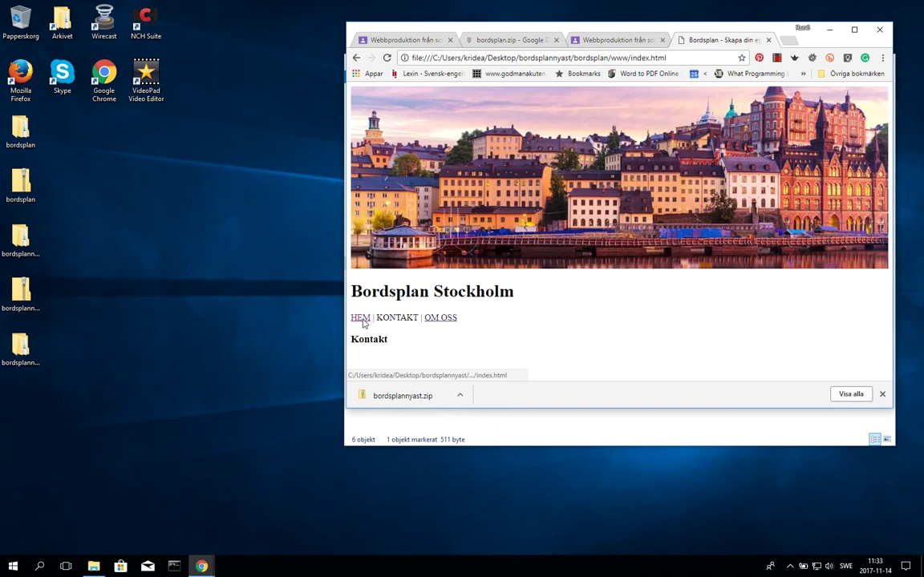
click(360, 315)
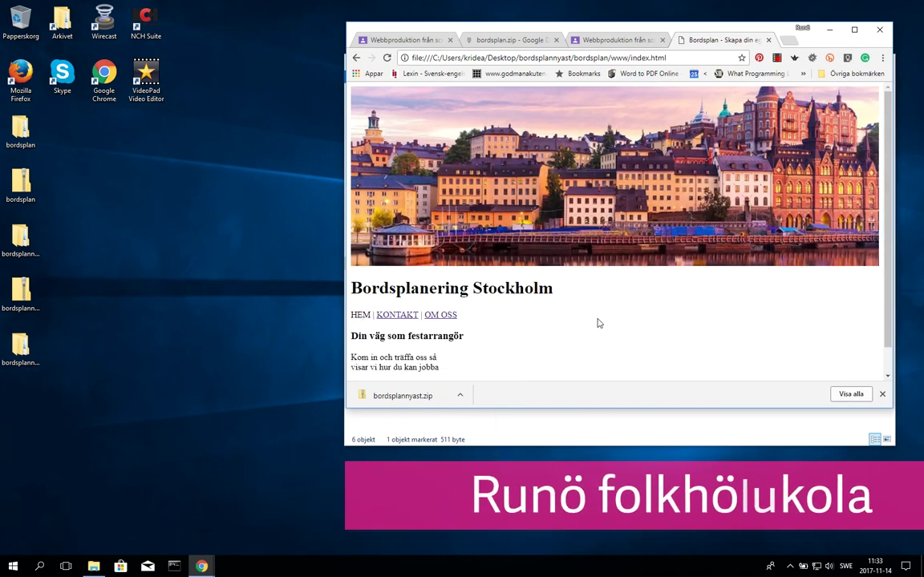